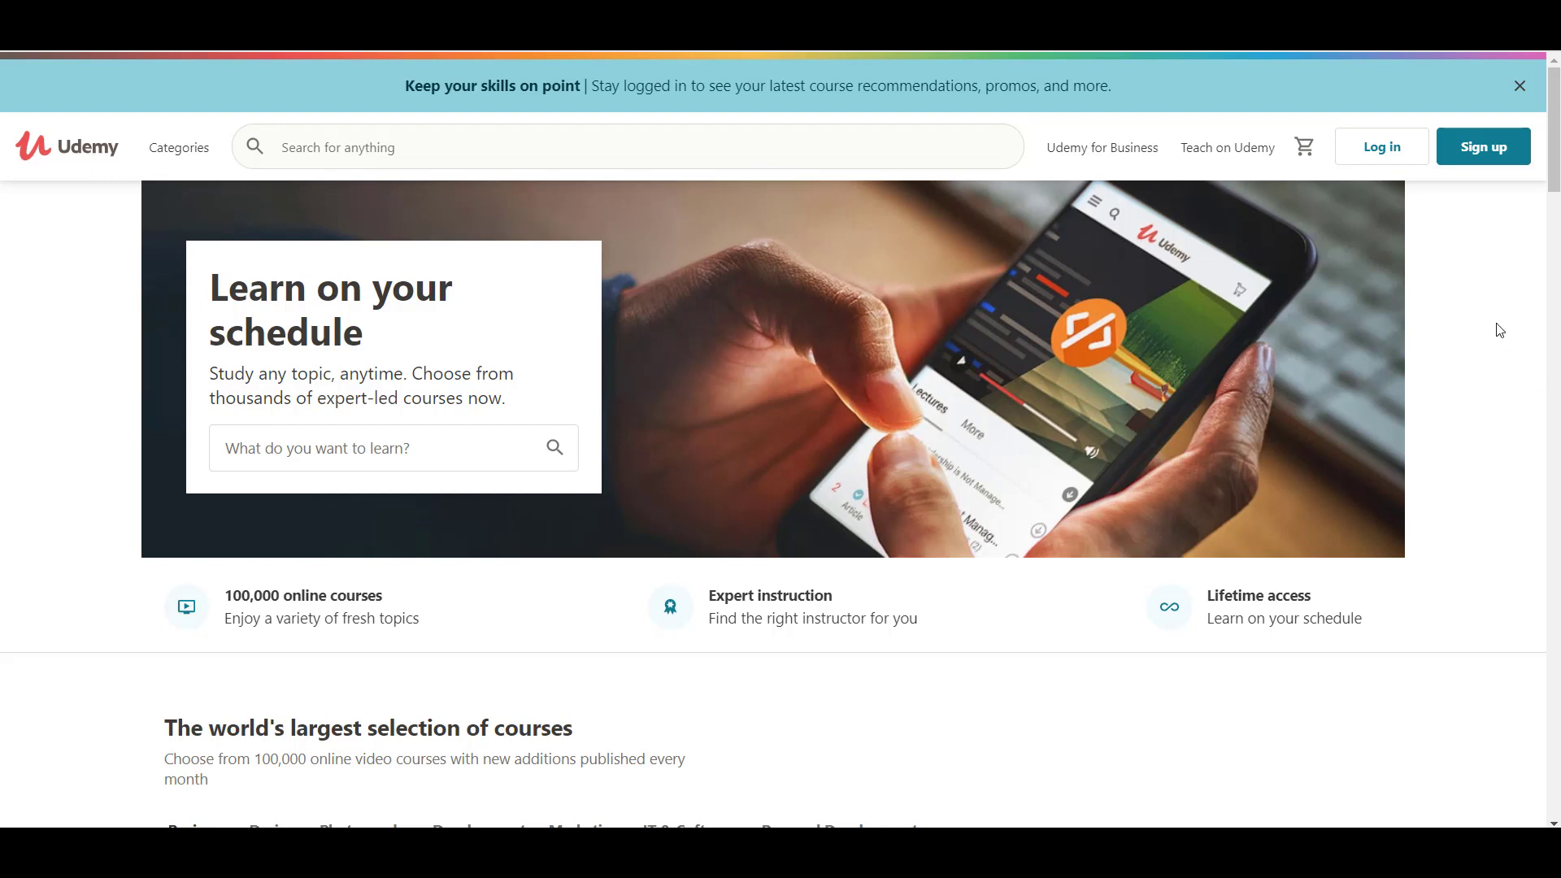
# - Open 'Teach on Udemy' from the header to reach the 'Make a global impact' page
pyautogui.click(1239, 149)
pyautogui.moveTo(1102, 93)
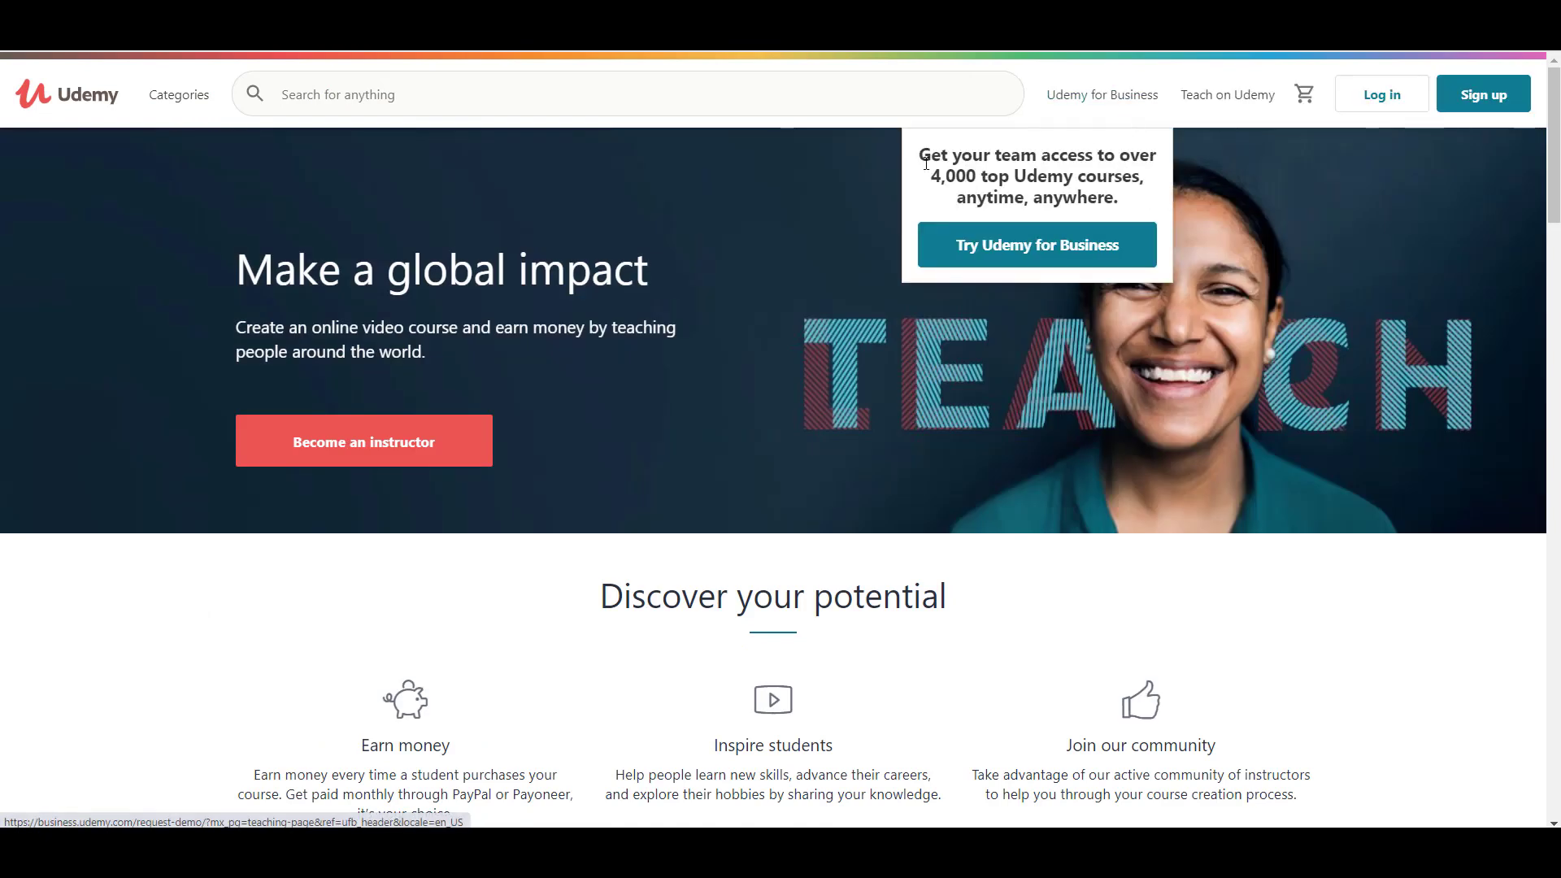
# - Start instructor sign-up and fill Full Name with the saved name before the email
pyautogui.click(388, 452)
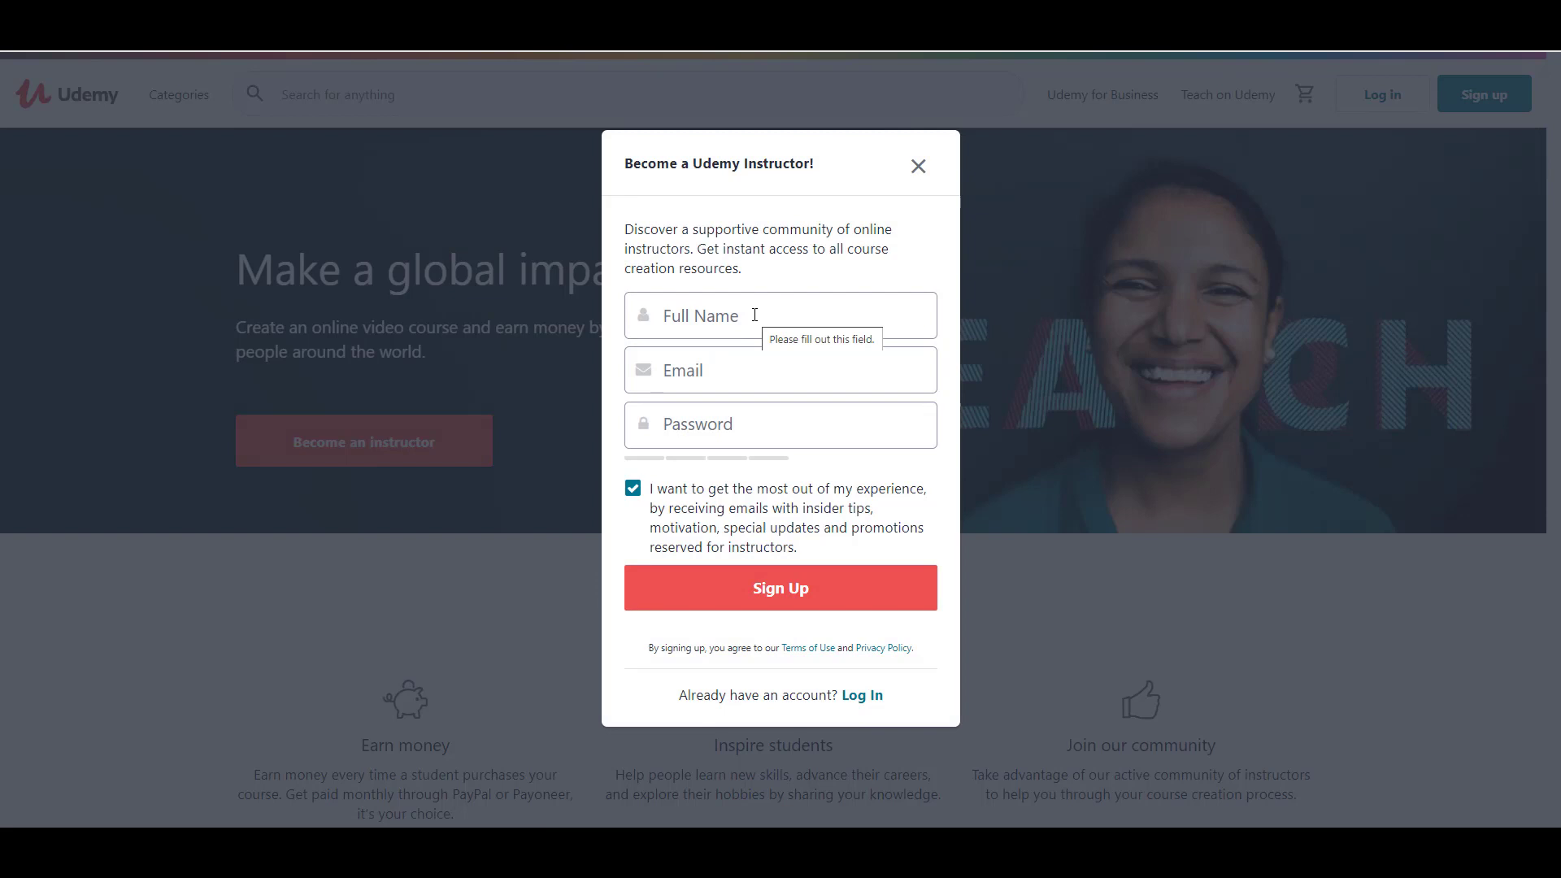
pyautogui.click(754, 314)
pyautogui.click(739, 359)
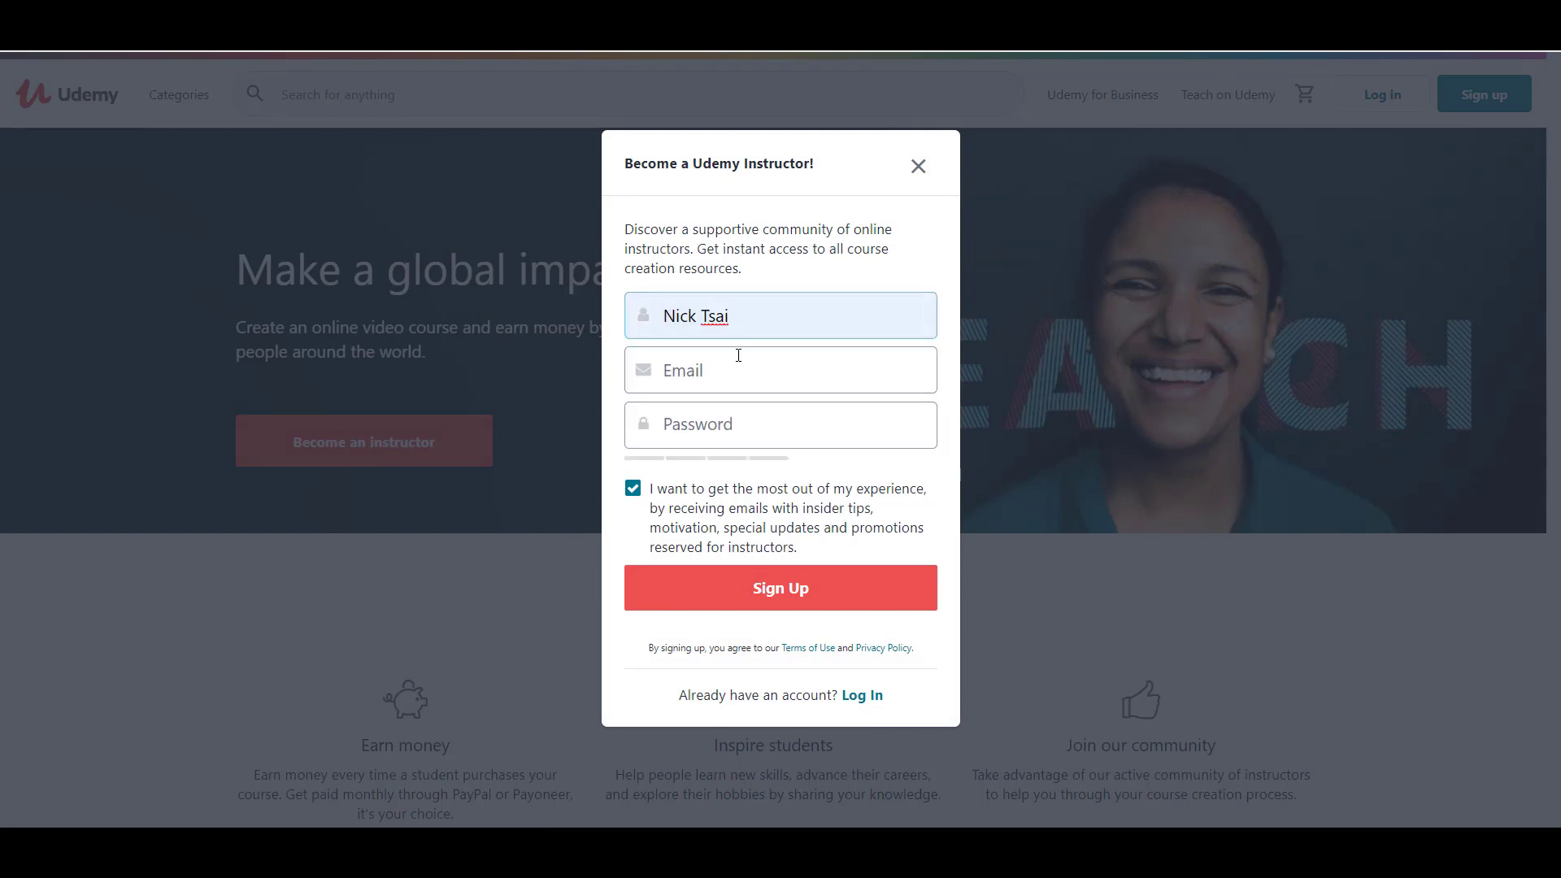
pyautogui.click(738, 356)
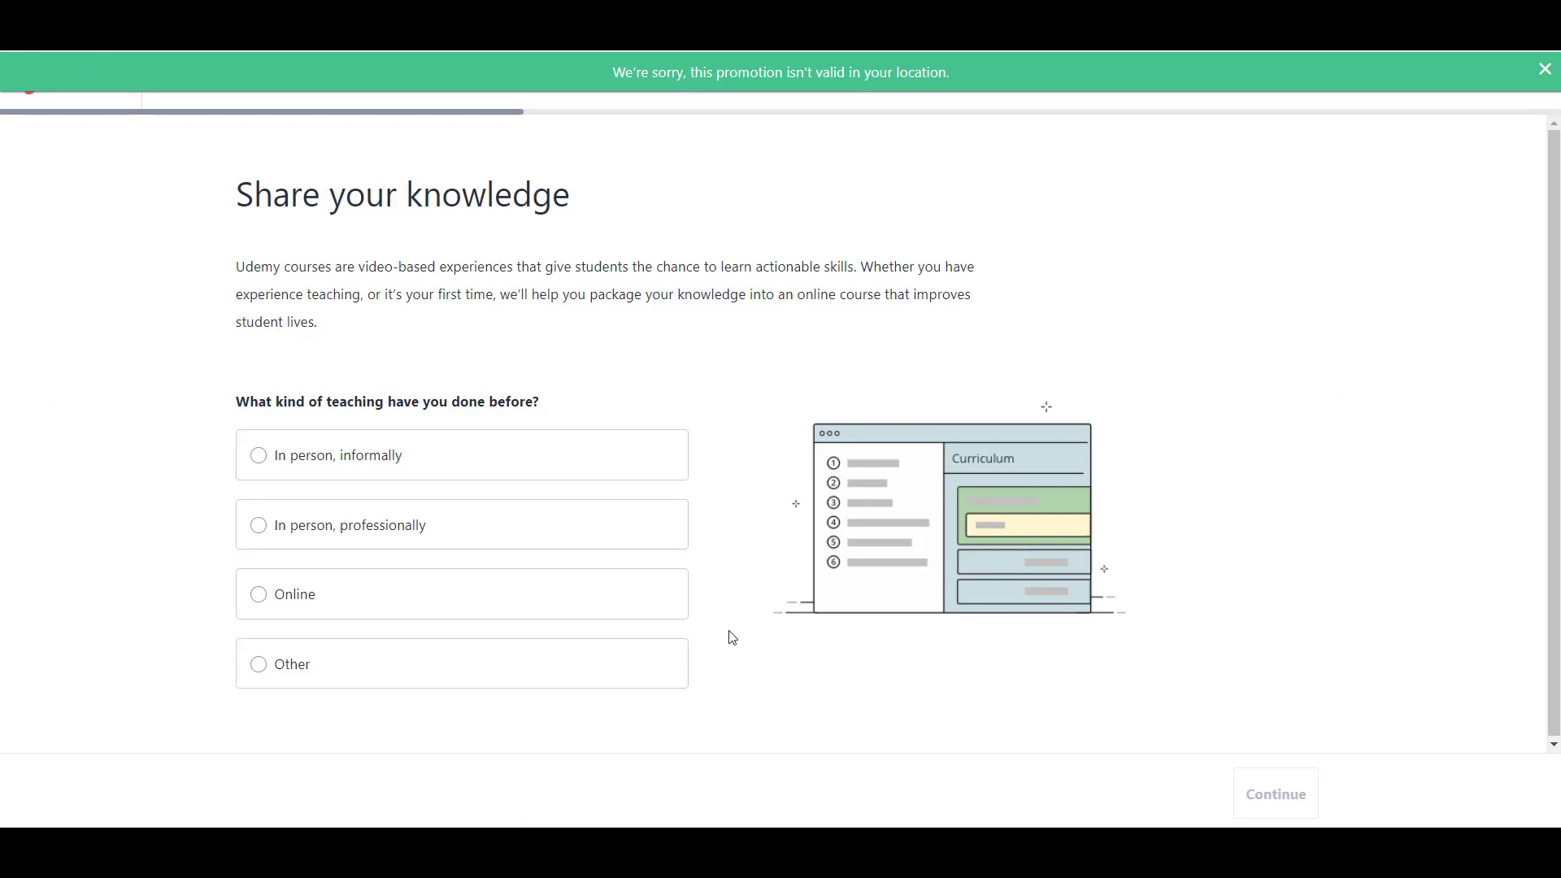
# - Answer 'In person, informally', 'I'm experienced' and 'I have a sizeable following' to finish the questionnaire
pyautogui.click(373, 481)
pyautogui.click(1276, 790)
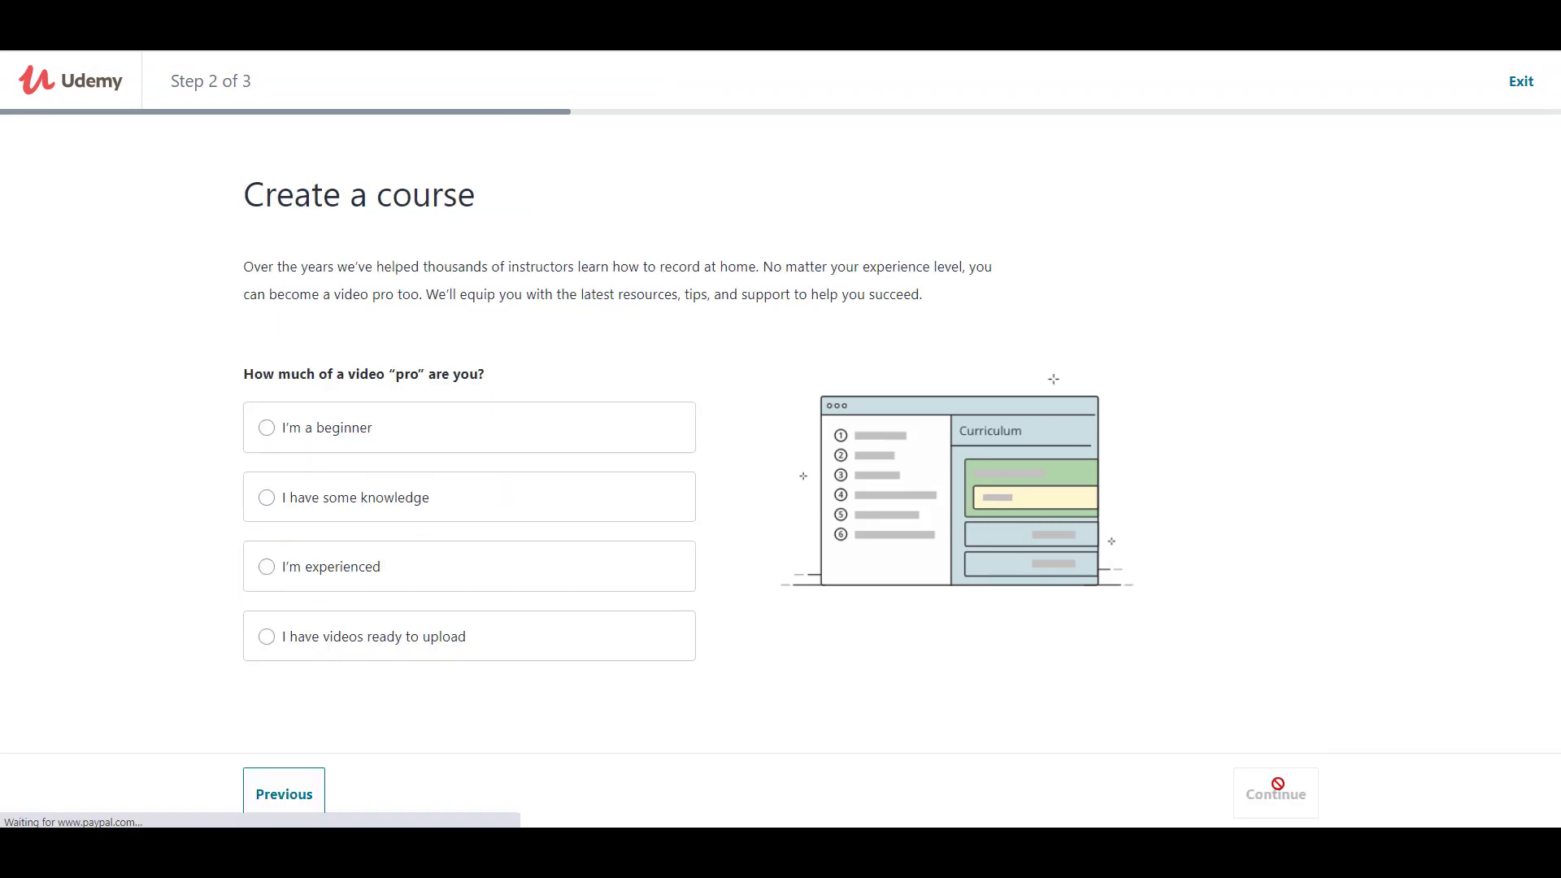
pyautogui.click(359, 503)
pyautogui.click(331, 566)
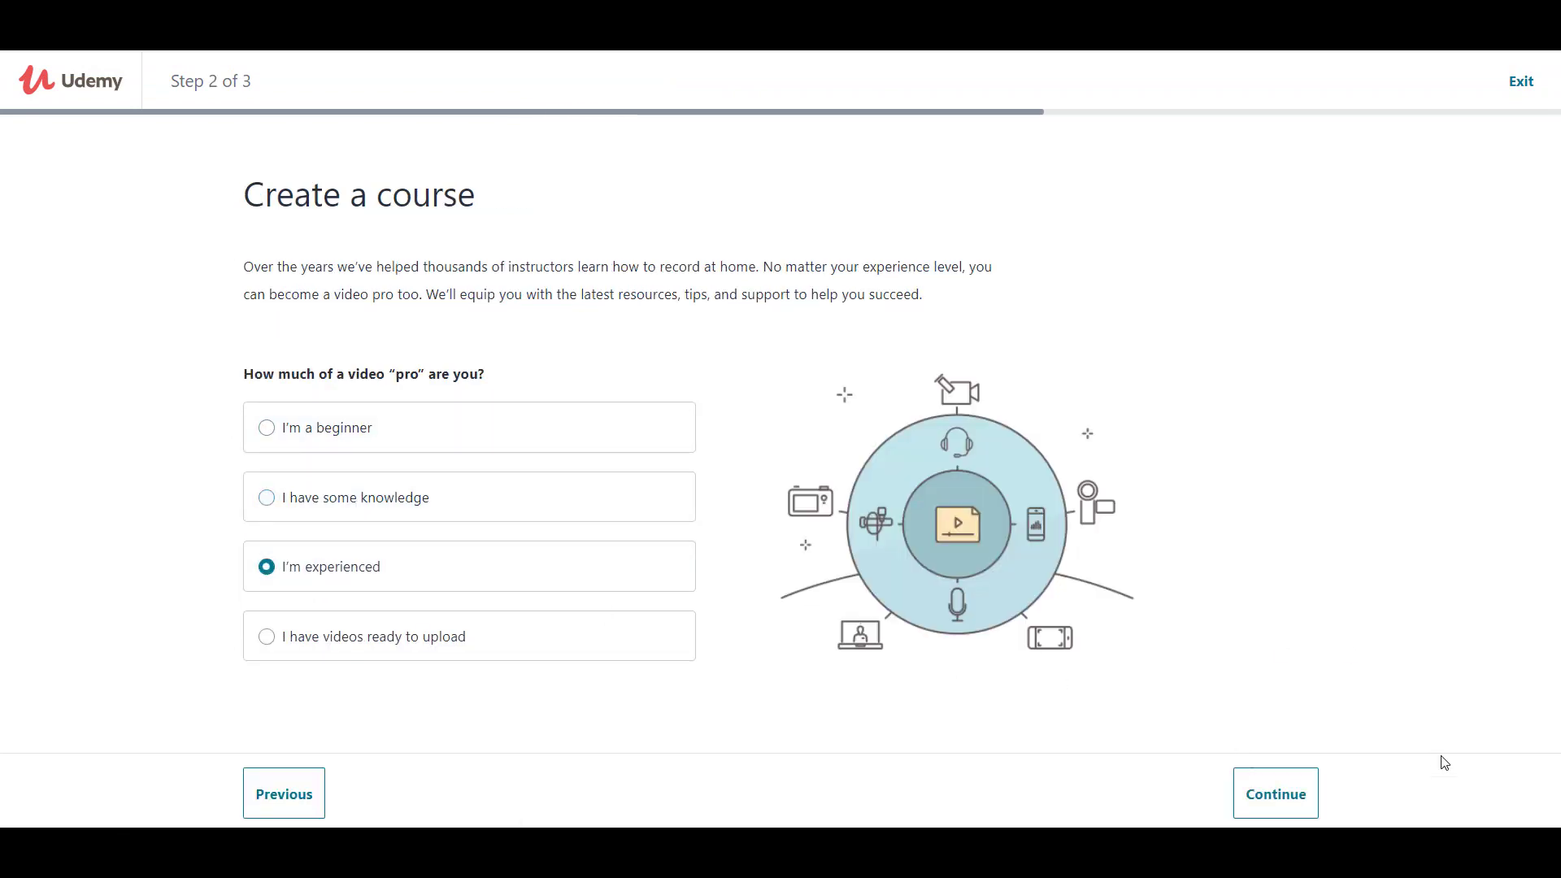
pyautogui.click(1256, 780)
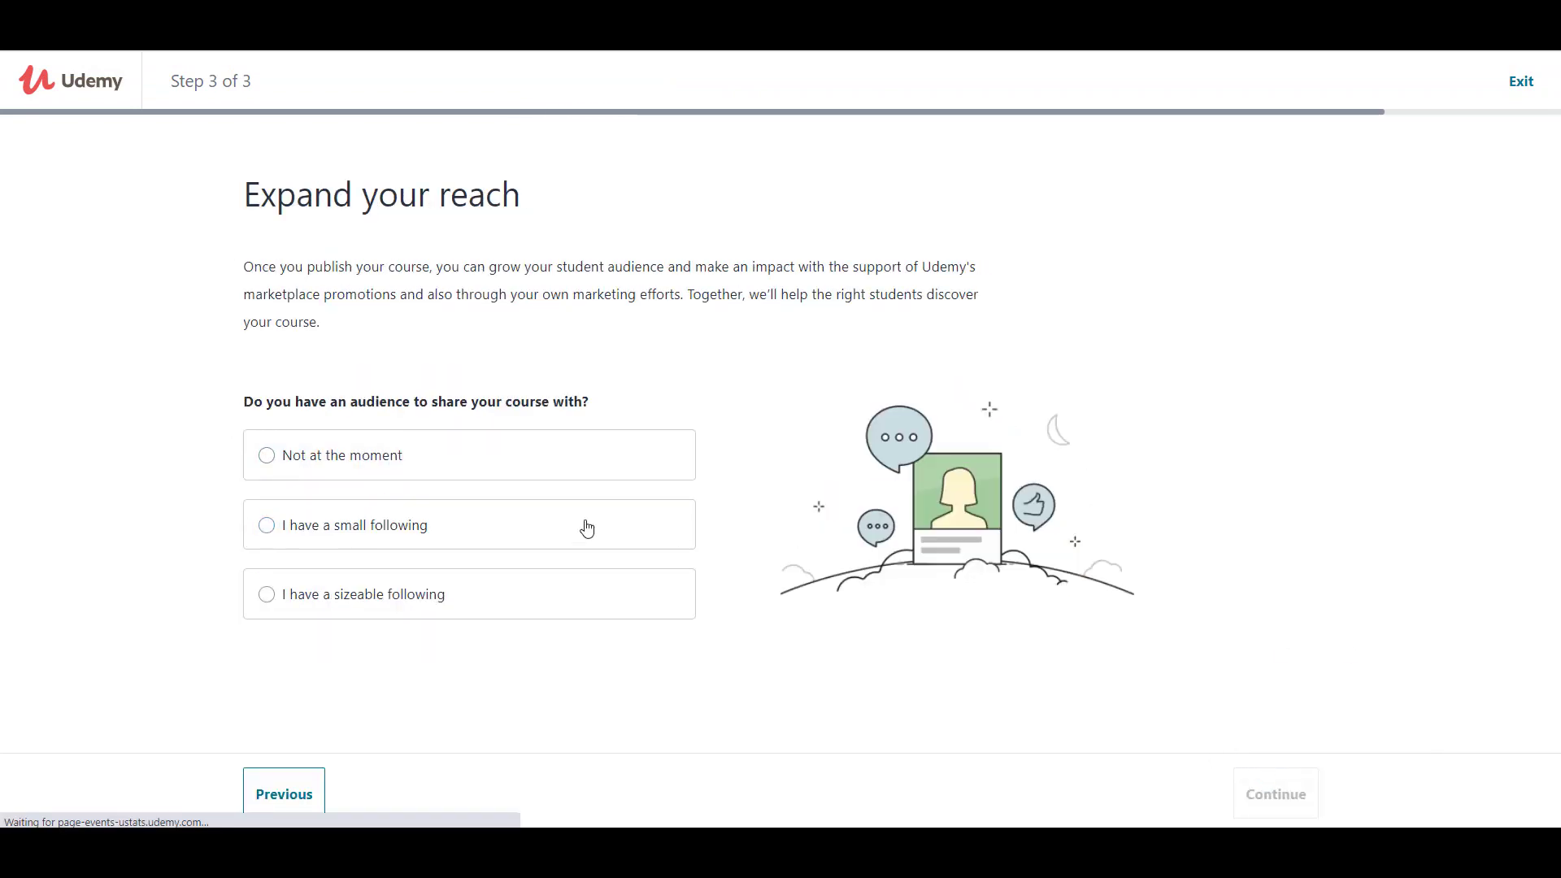
pyautogui.click(459, 595)
pyautogui.click(1272, 788)
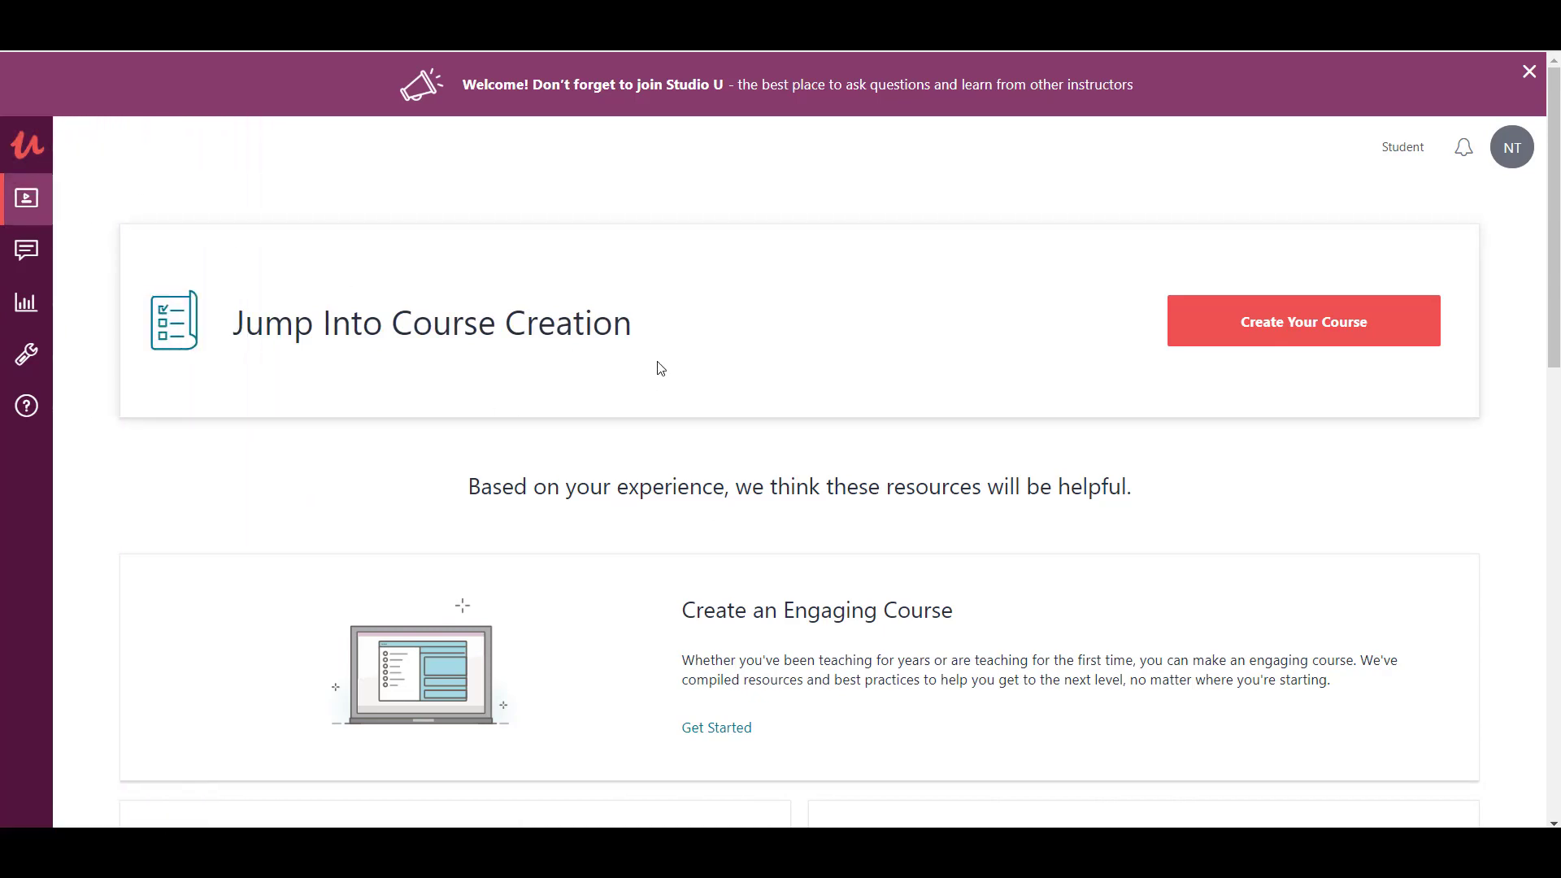
pyautogui.scroll(-5, 661, 366)
pyautogui.scroll(5, 662, 365)
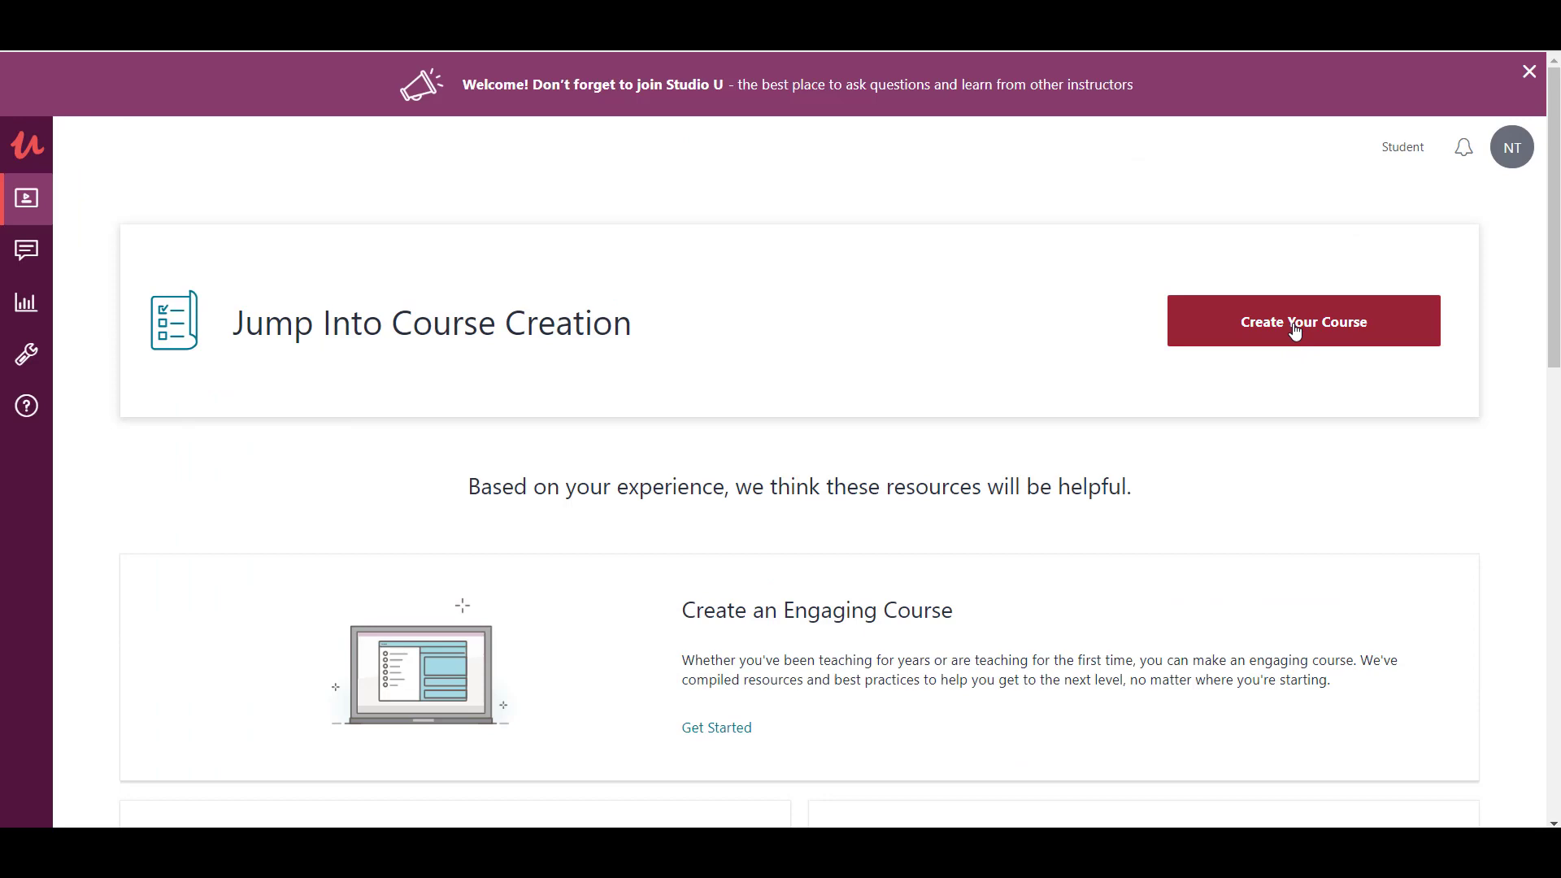
pyautogui.scroll(-5, 1199, 377)
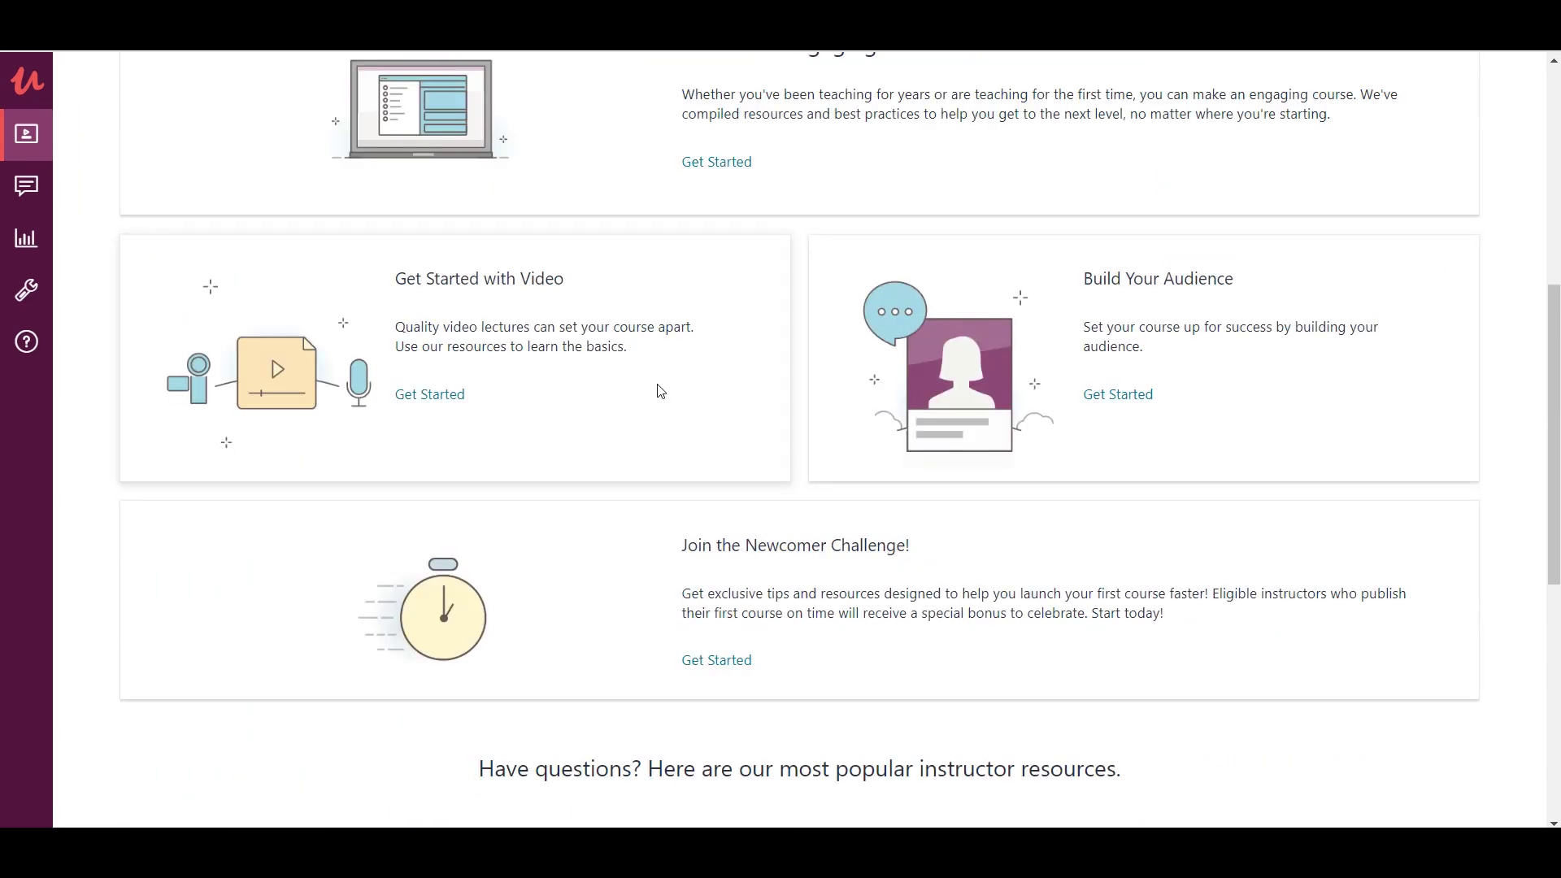
pyautogui.scroll(5, 543, 366)
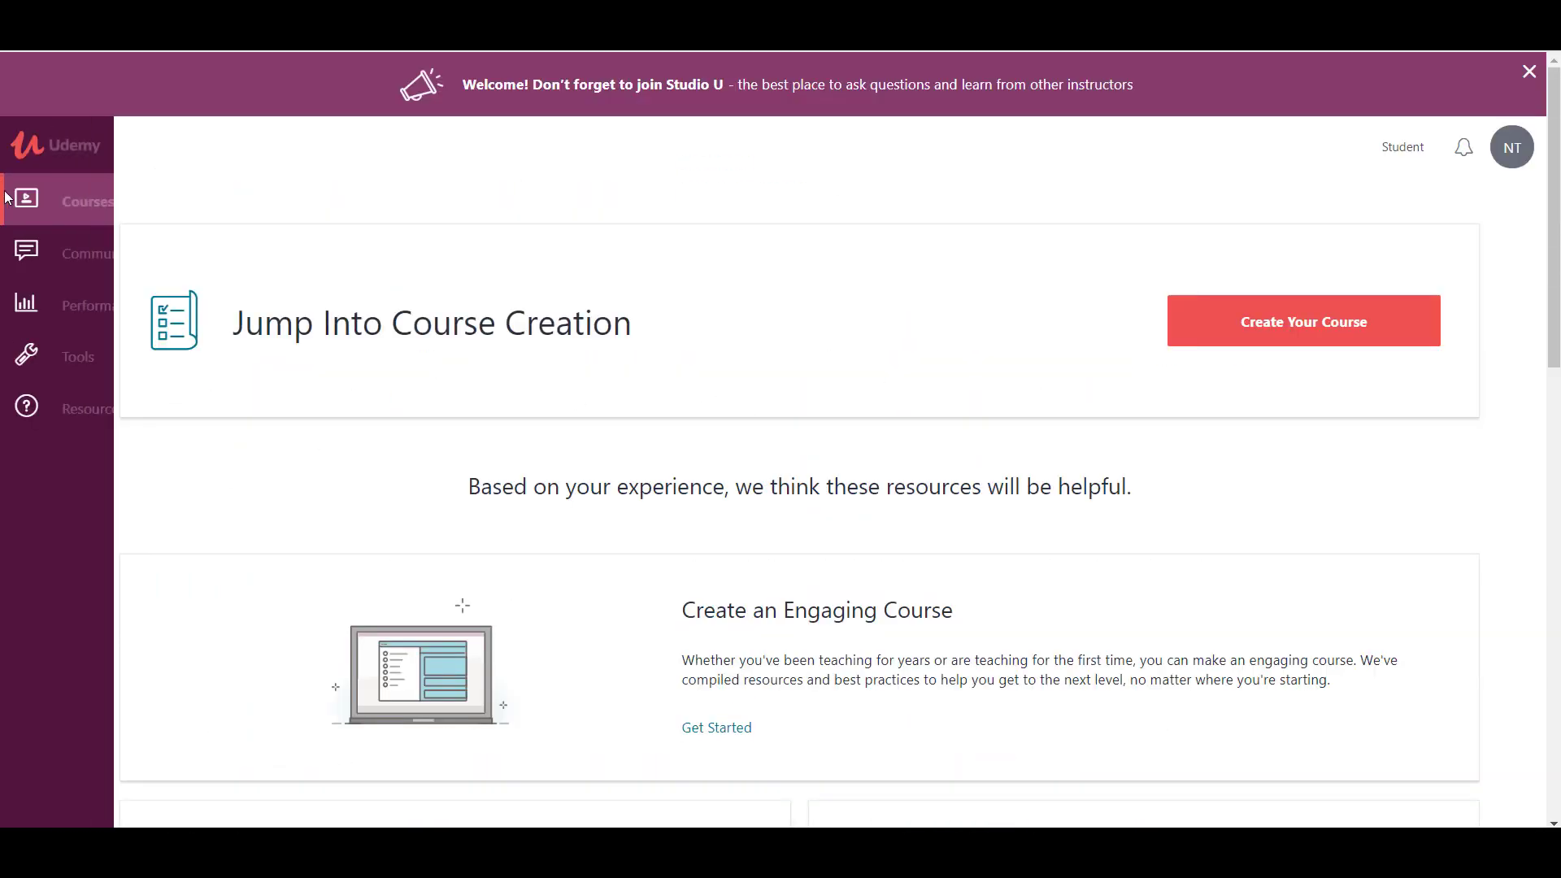
# - Browse the Communication and Performance pages, then bring up the avatar account menu
pyautogui.click(28, 251)
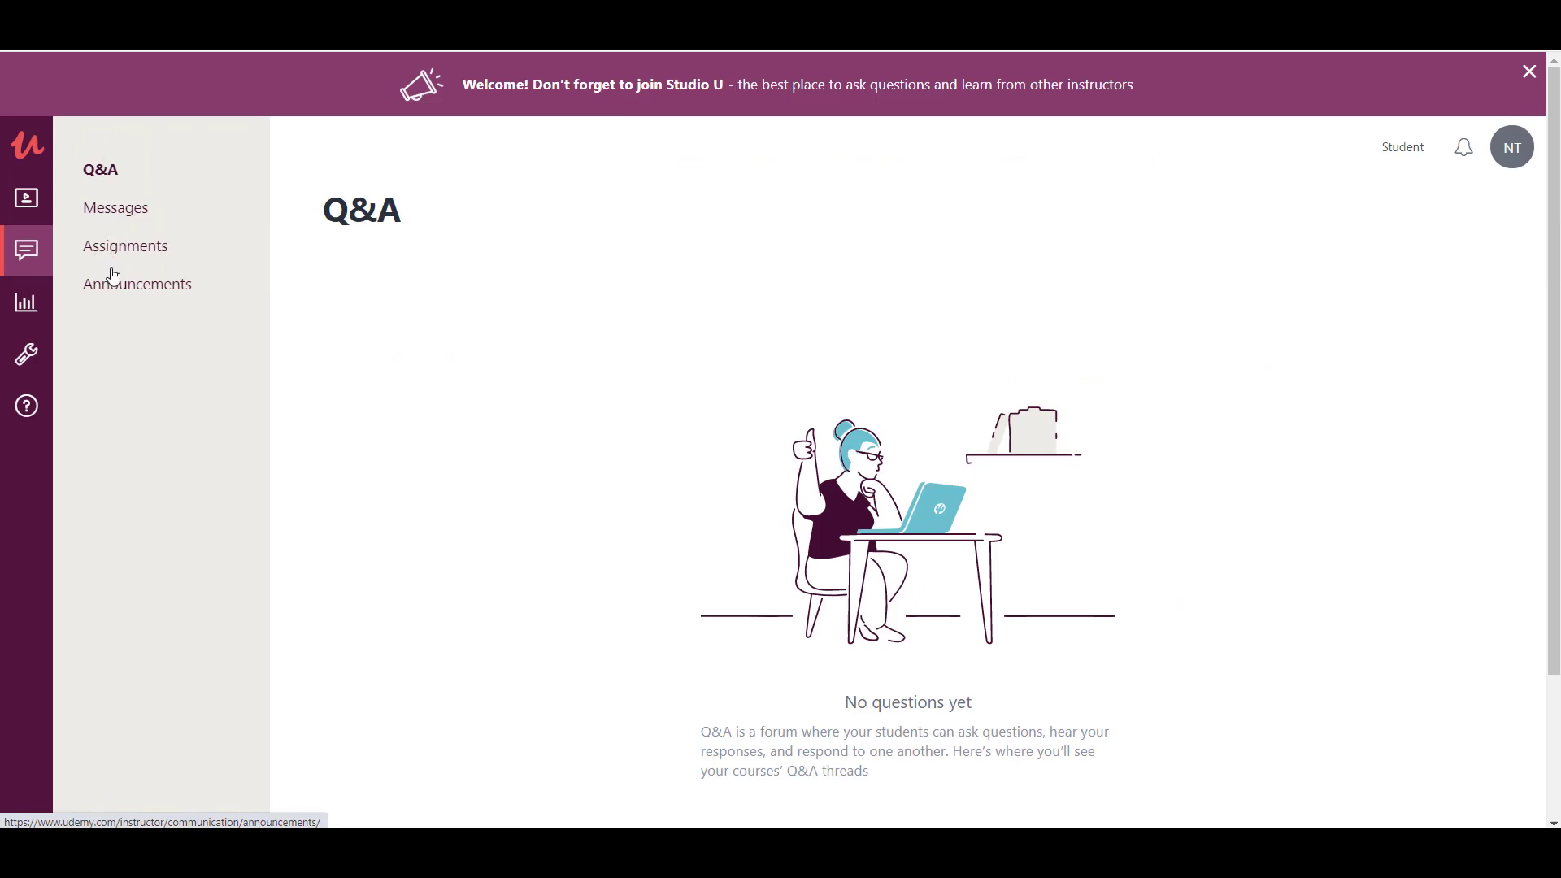
pyautogui.click(43, 308)
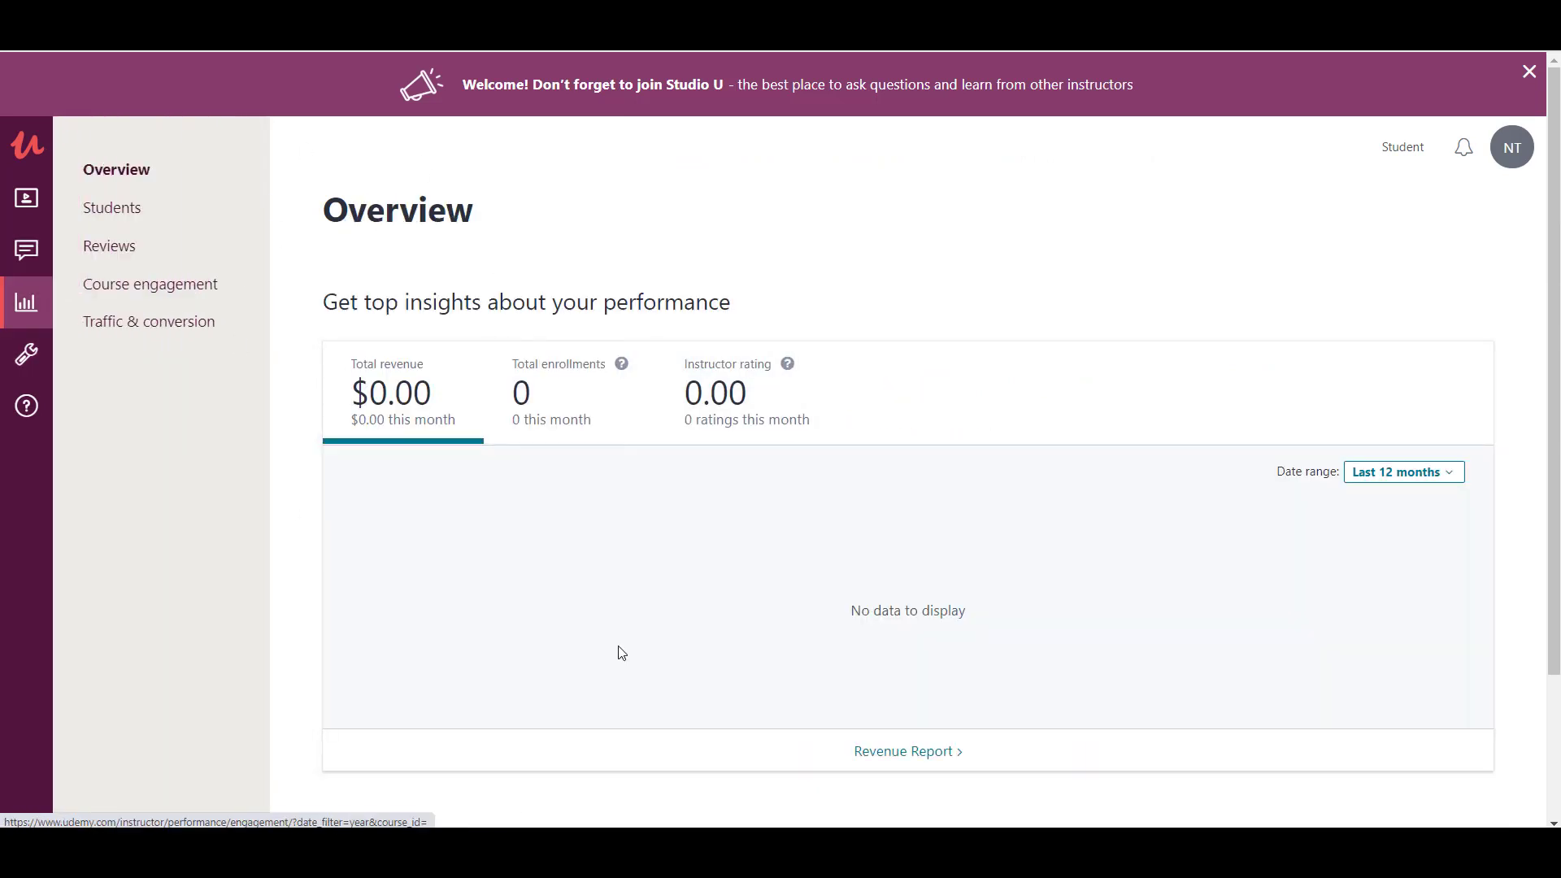
pyautogui.moveTo(27, 354)
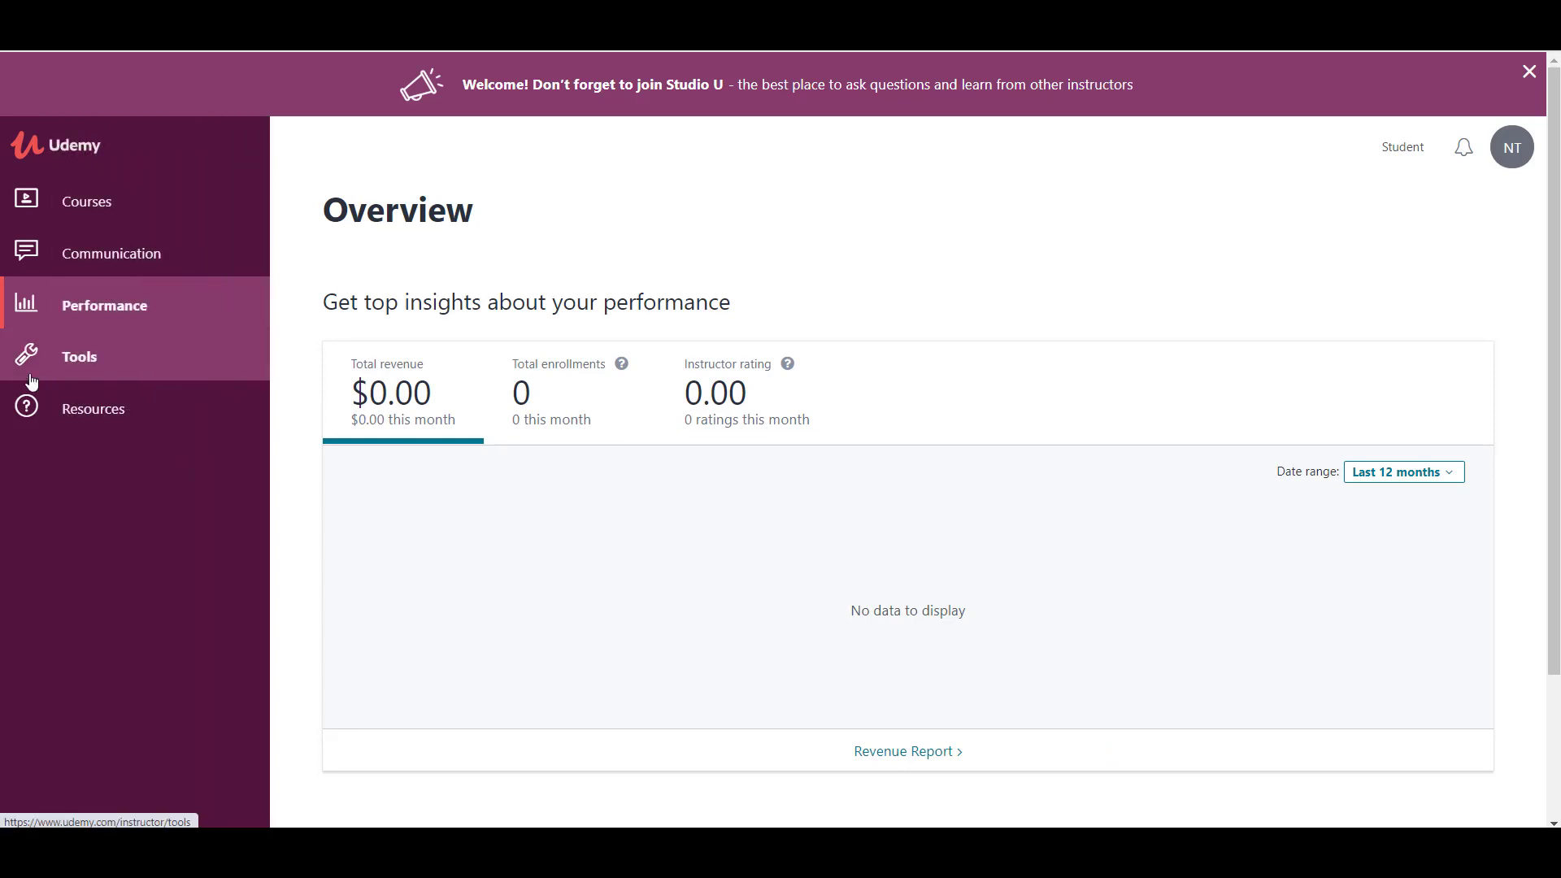
pyautogui.click(1415, 170)
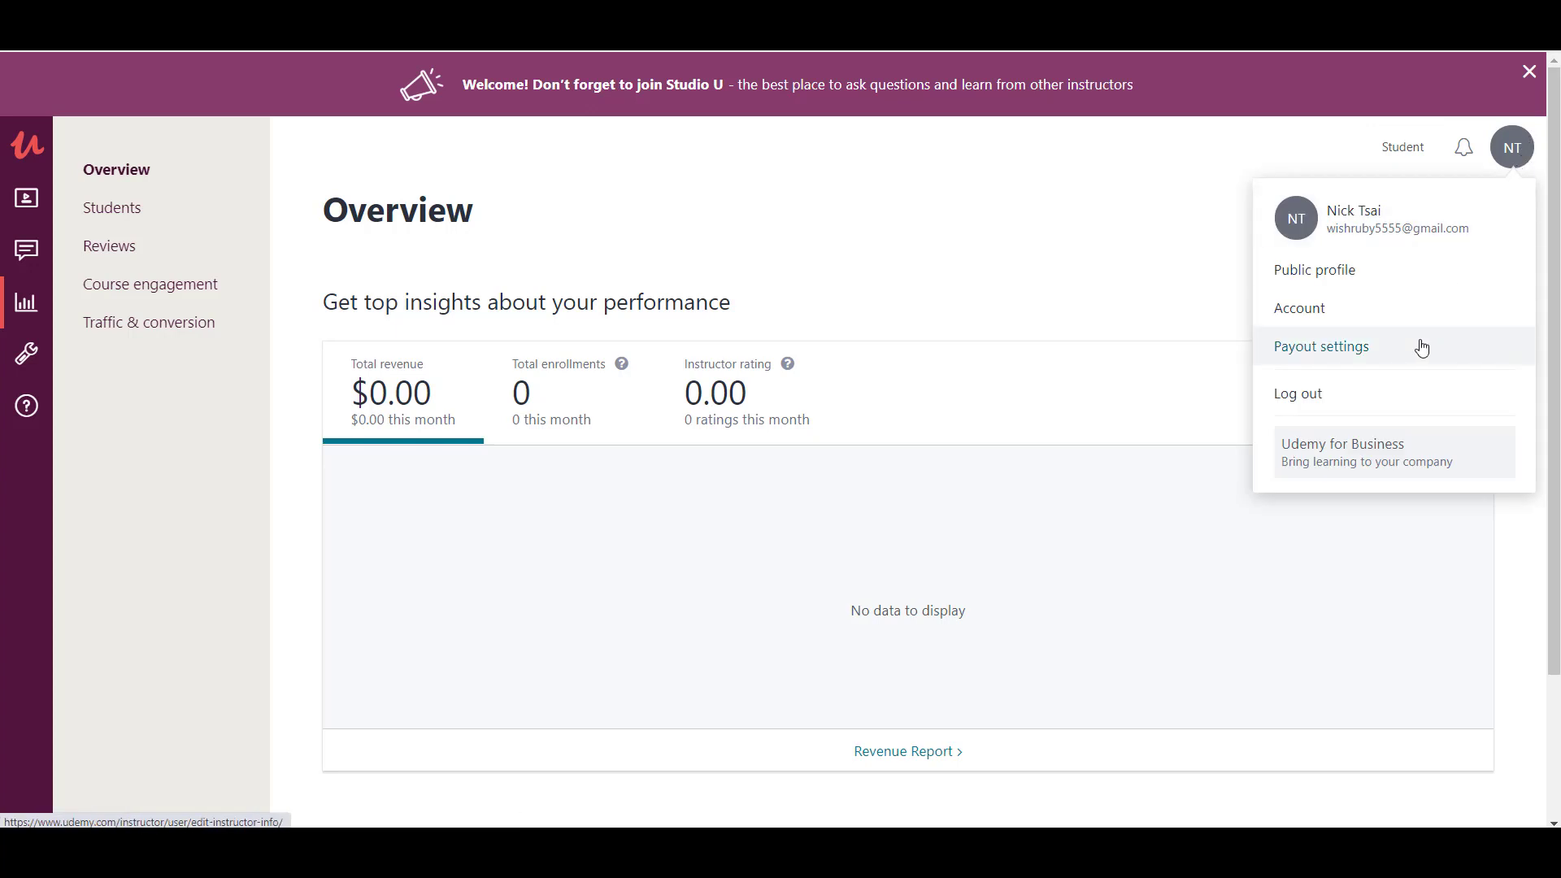
# - From Payout settings, enter headline 'digital marketer' and a biography about making money online
pyautogui.click(1342, 362)
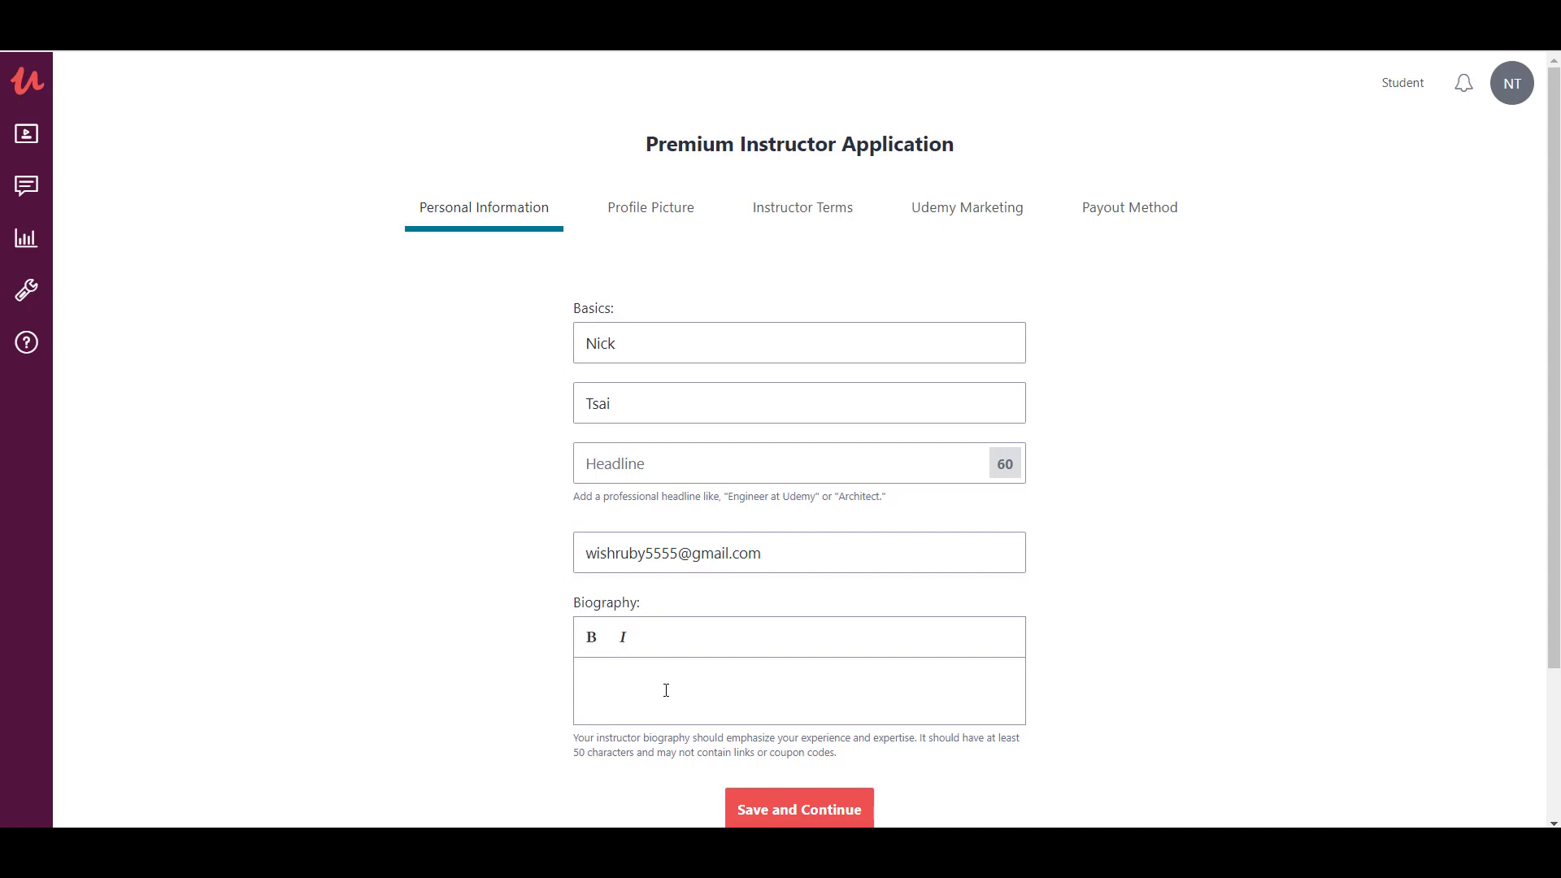
pyautogui.click(793, 805)
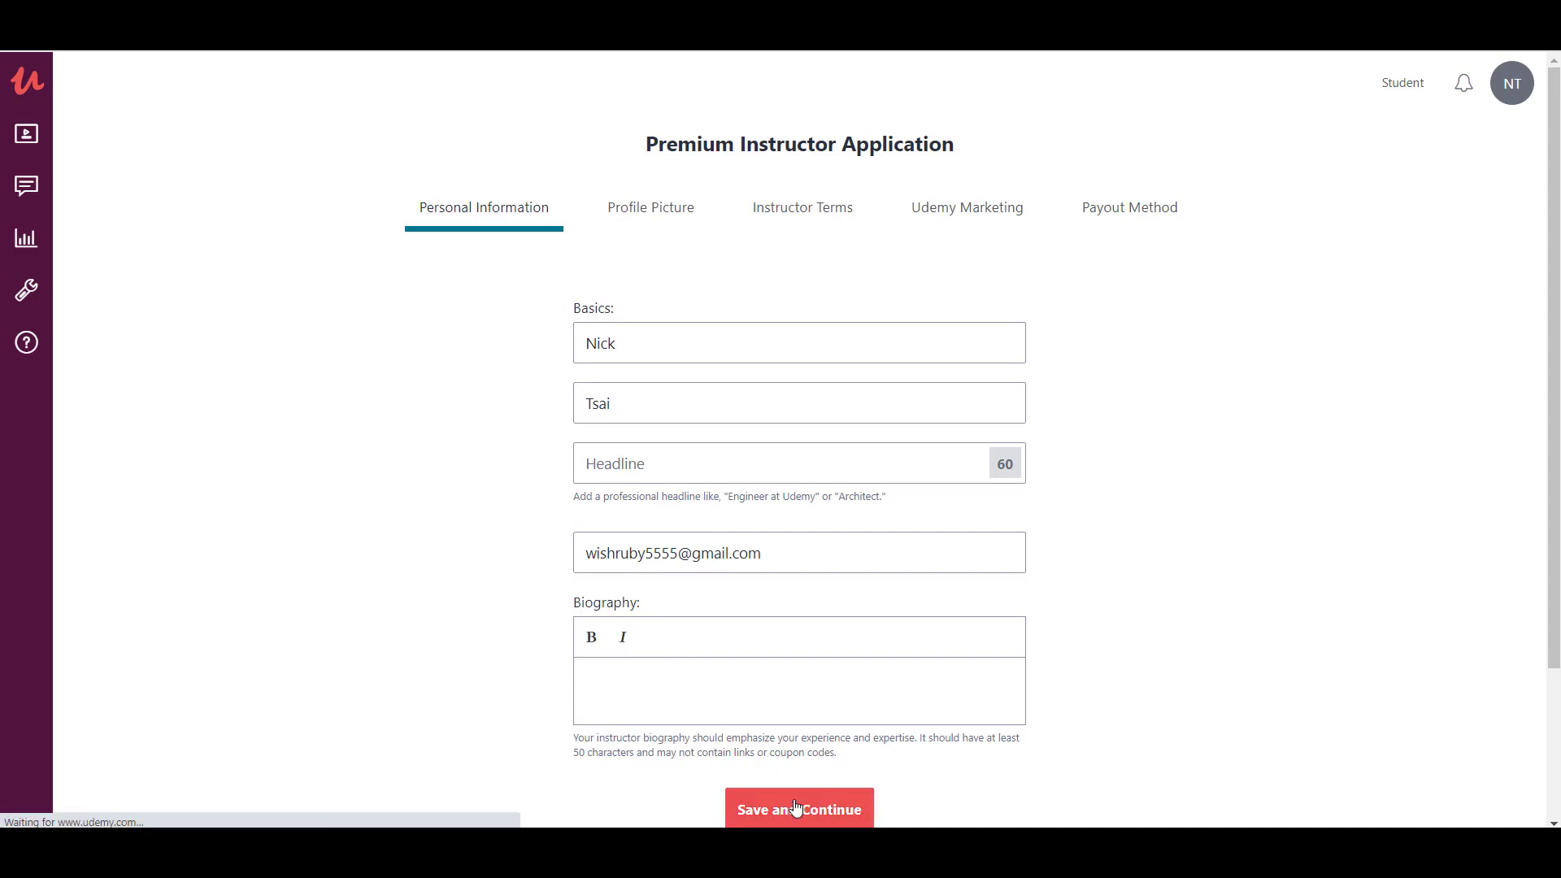
pyautogui.click(665, 469)
pyautogui.write("i'm a full time digital marketer i help people make money on the internet and build their")
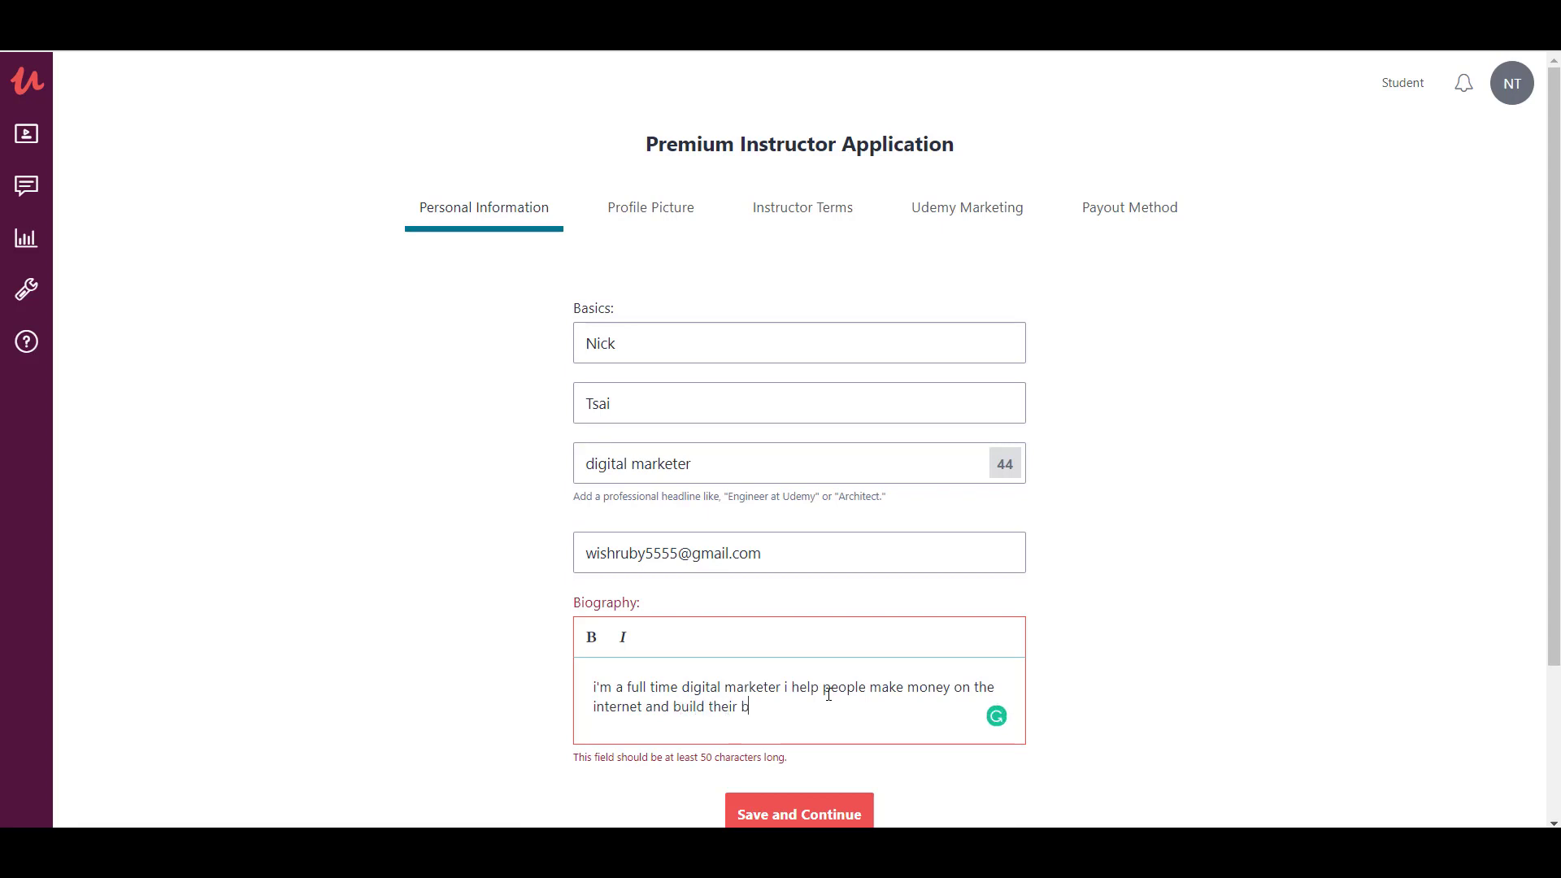
pyautogui.write('brand')
pyautogui.hotkey('ctrl', 'a')
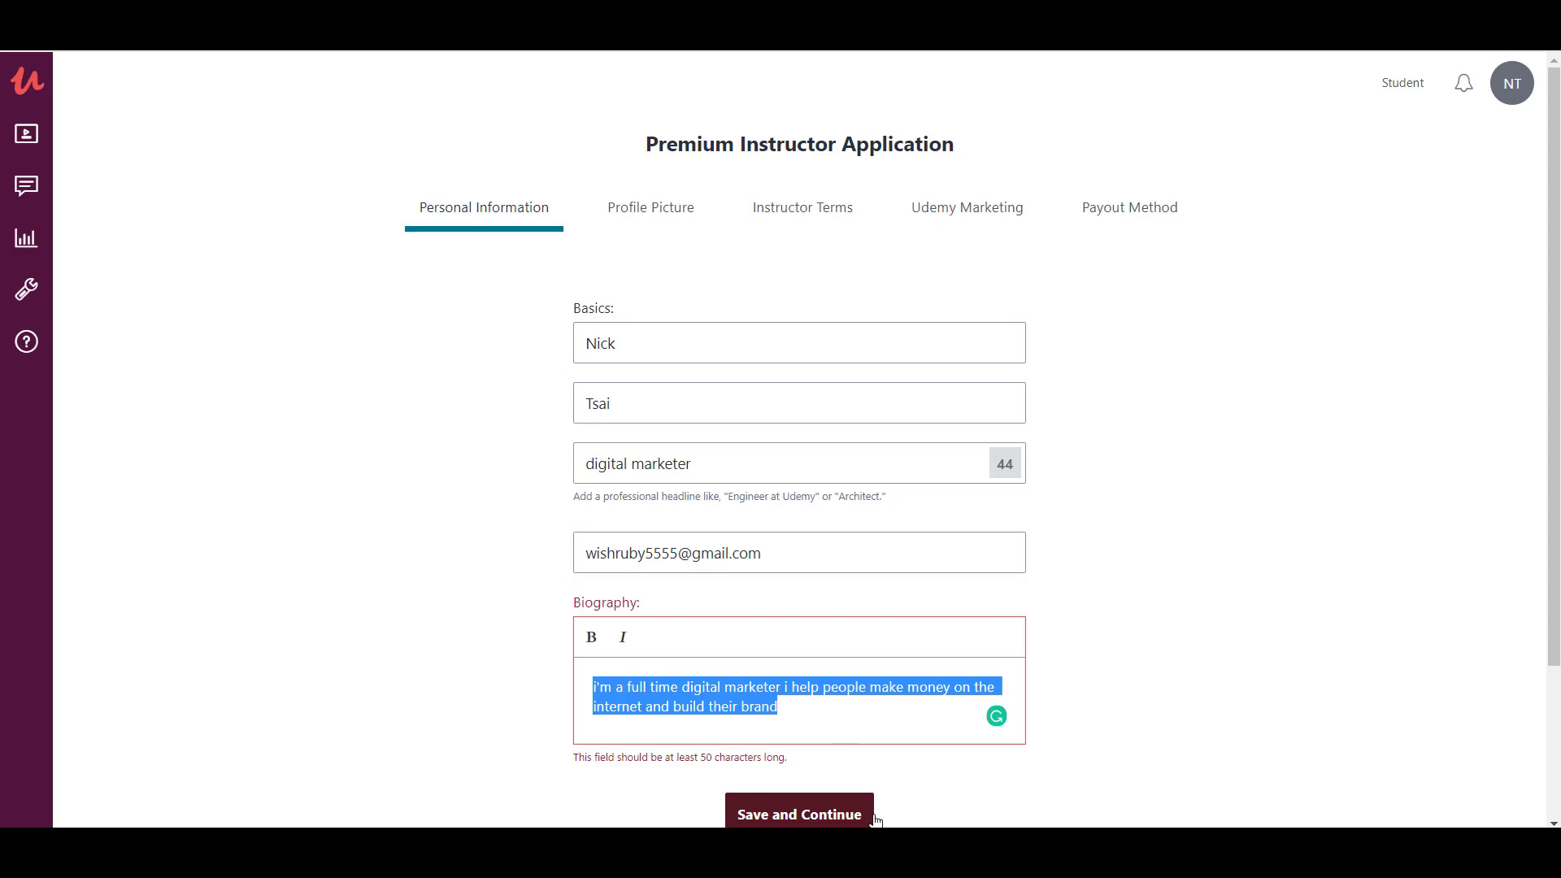
# - Save the personal details, then upload and crop a profile photo
pyautogui.click(869, 806)
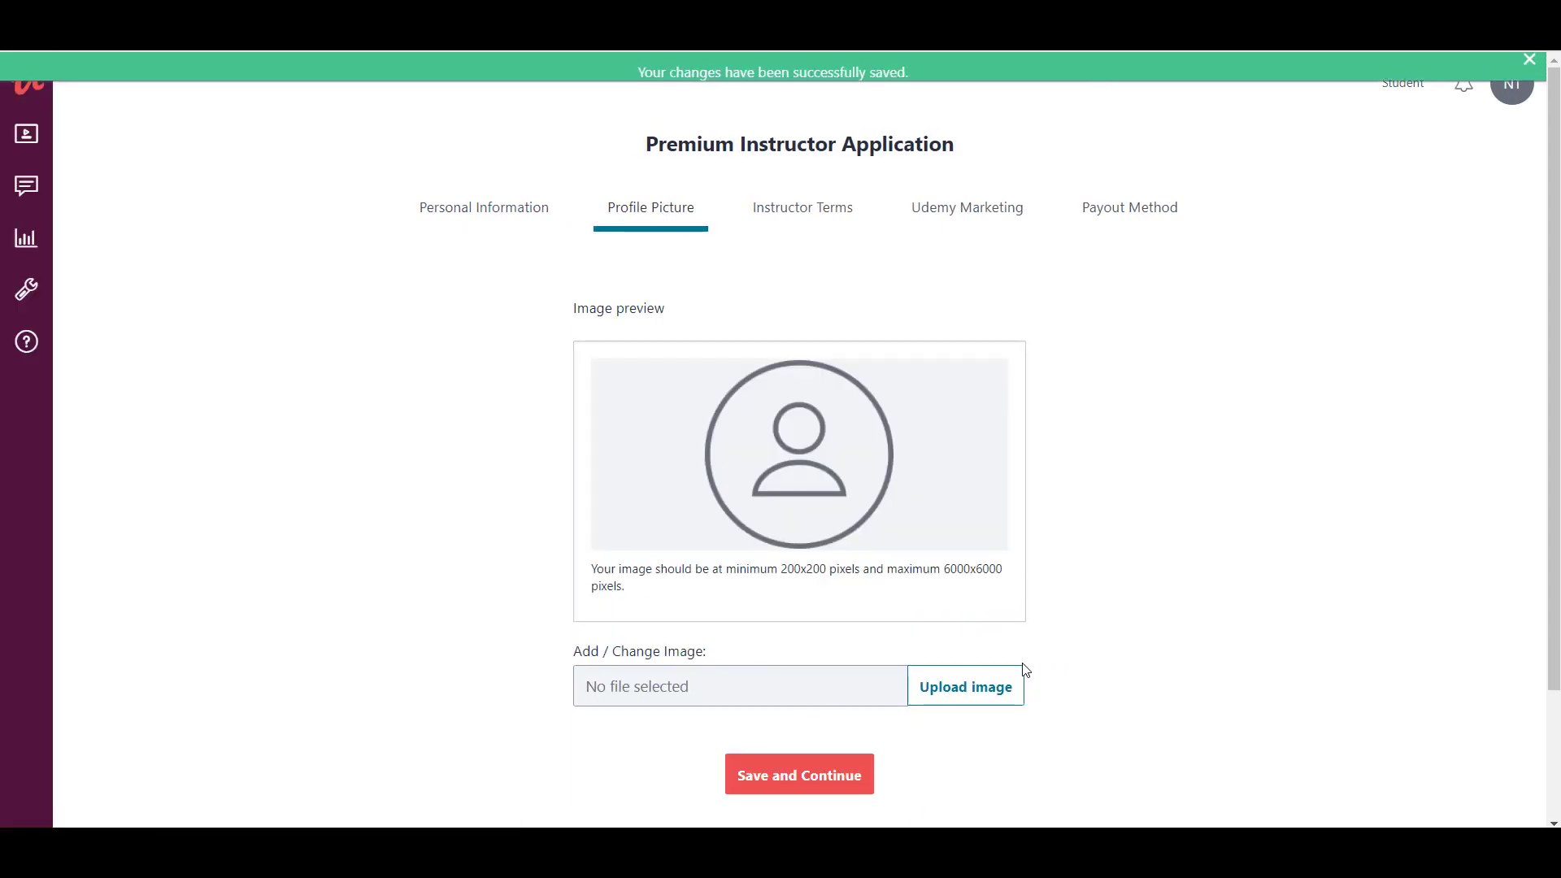
pyautogui.click(647, 534)
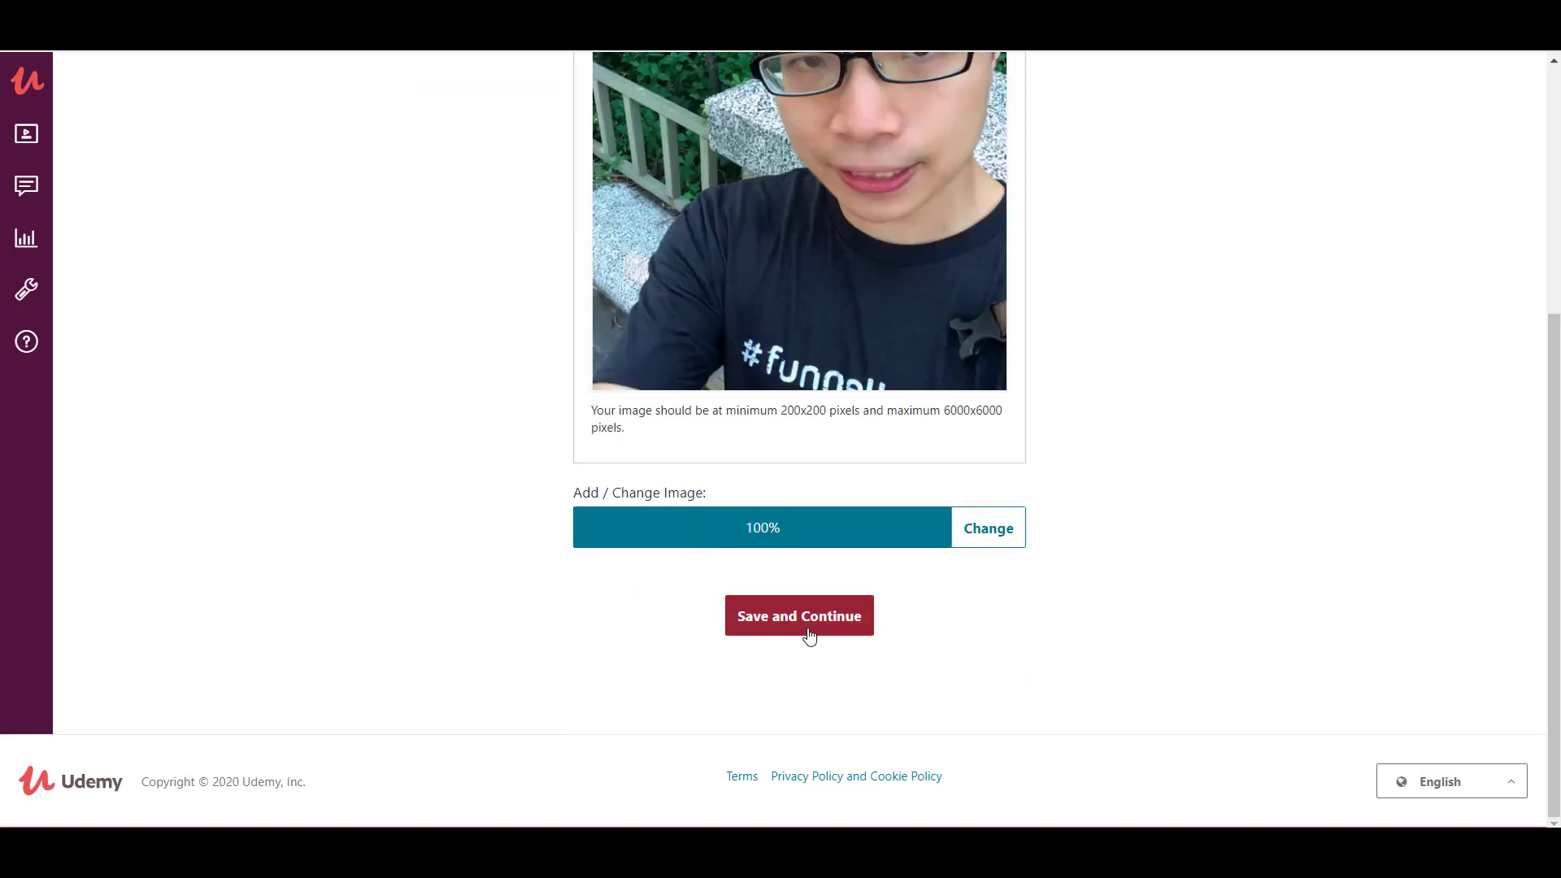
# - Save the photo, accept the Instructor Terms, and opt into the marketing programs, including Deals
pyautogui.click(810, 634)
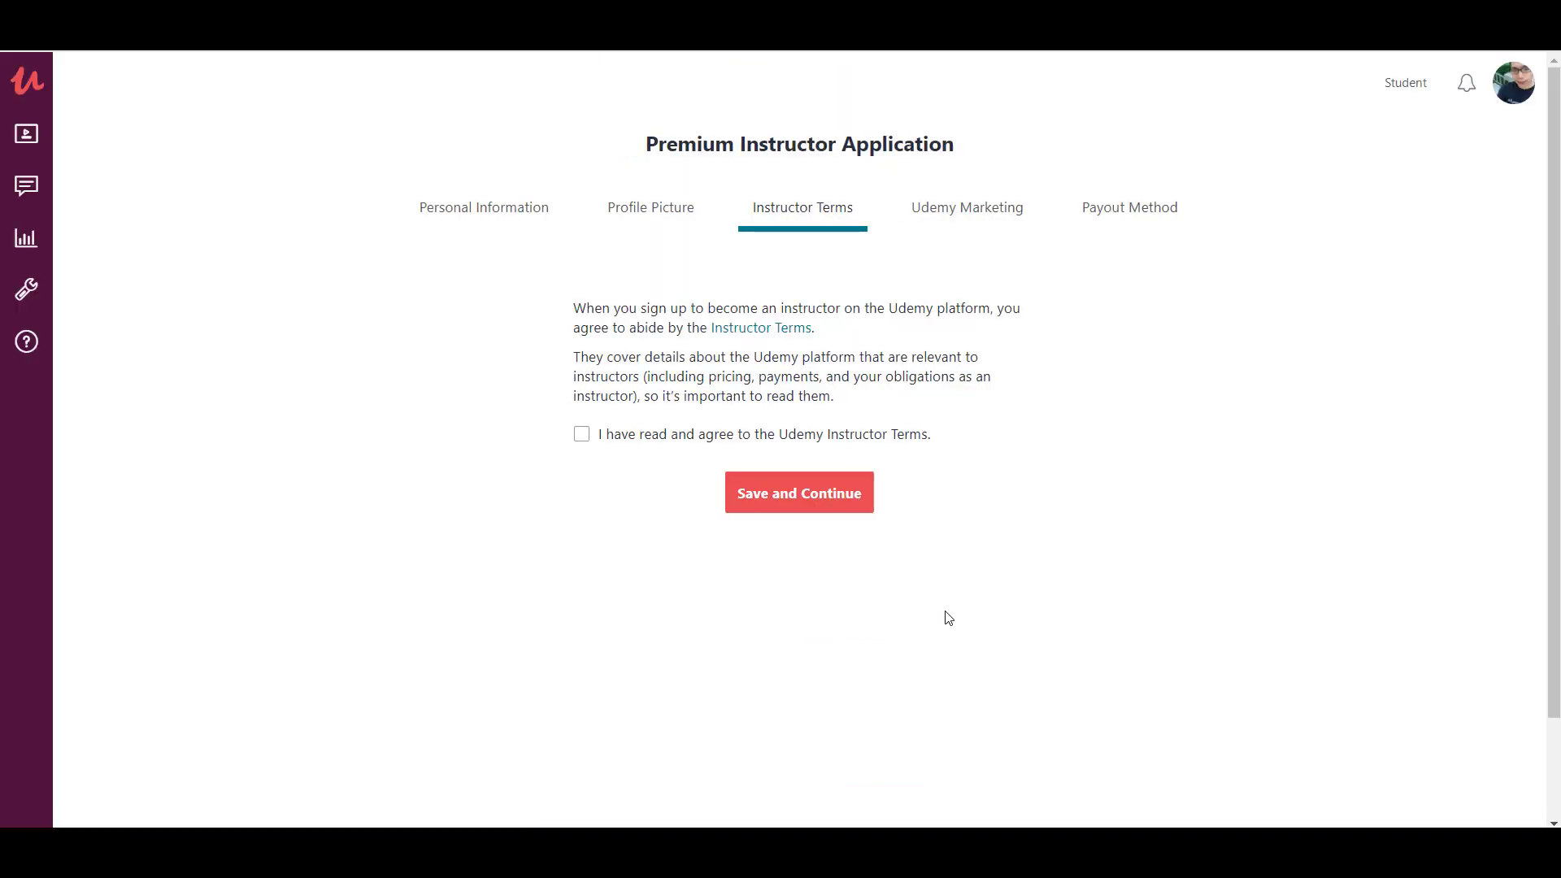
pyautogui.click(582, 436)
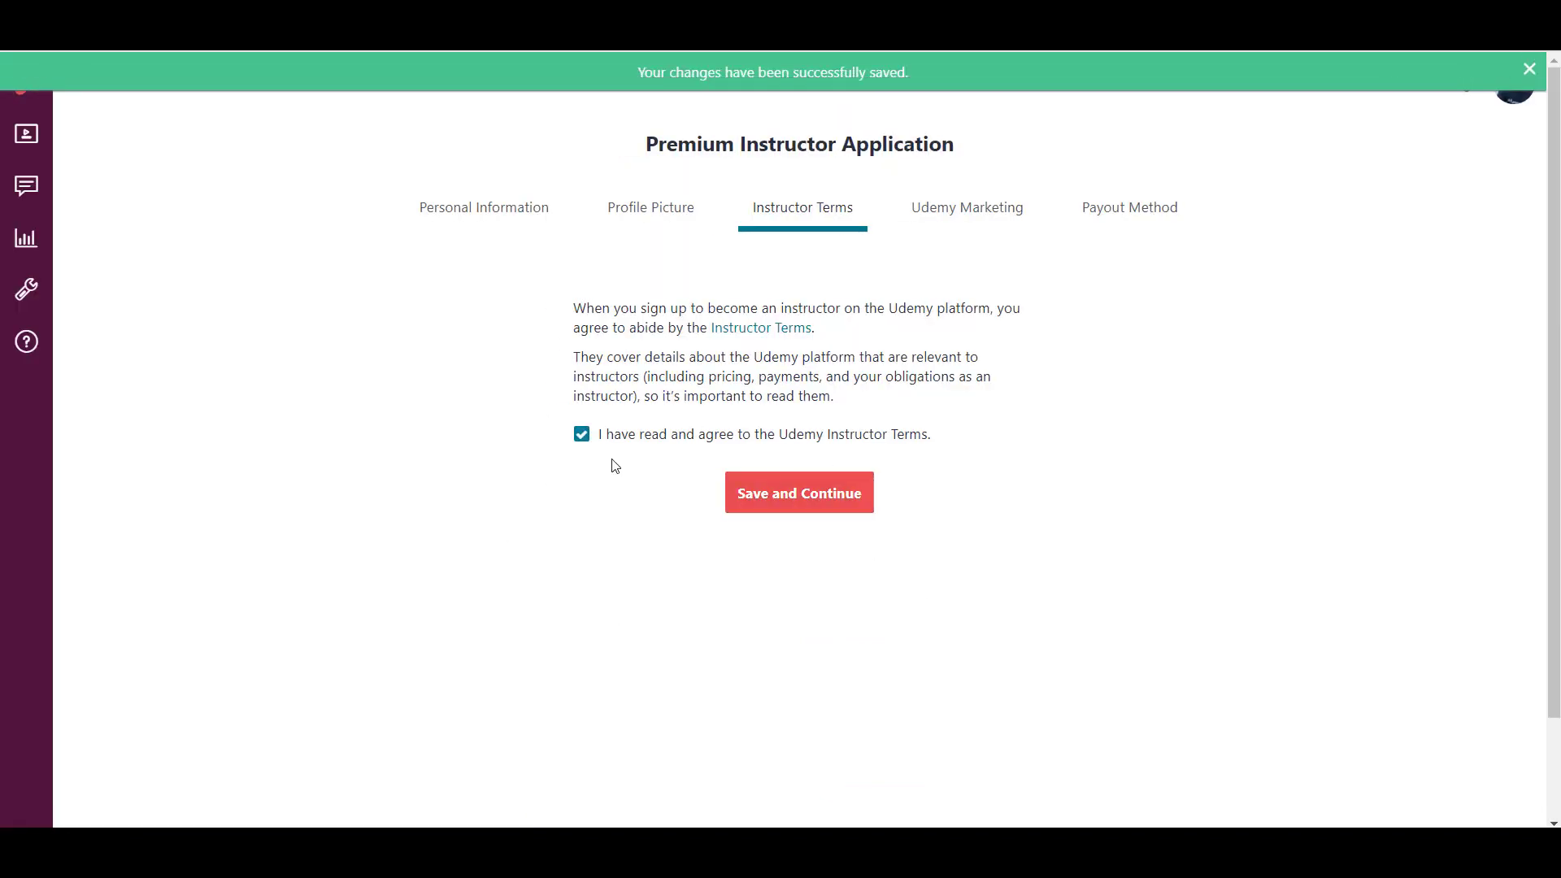
pyautogui.click(770, 494)
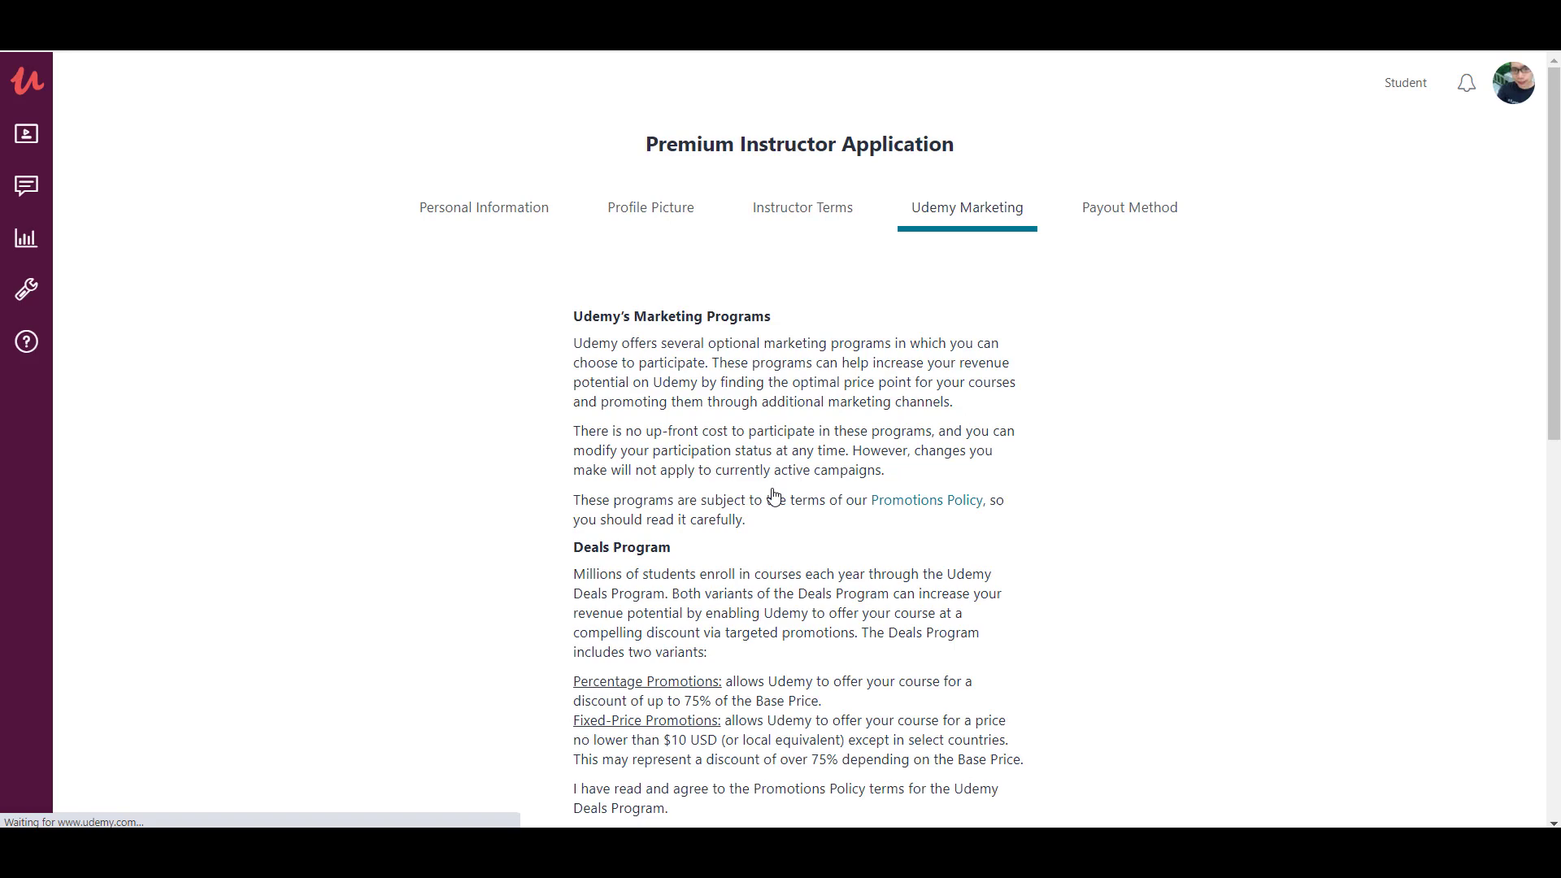
pyautogui.scroll(-1, 854, 451)
pyautogui.scroll(-5, 899, 402)
pyautogui.click(787, 610)
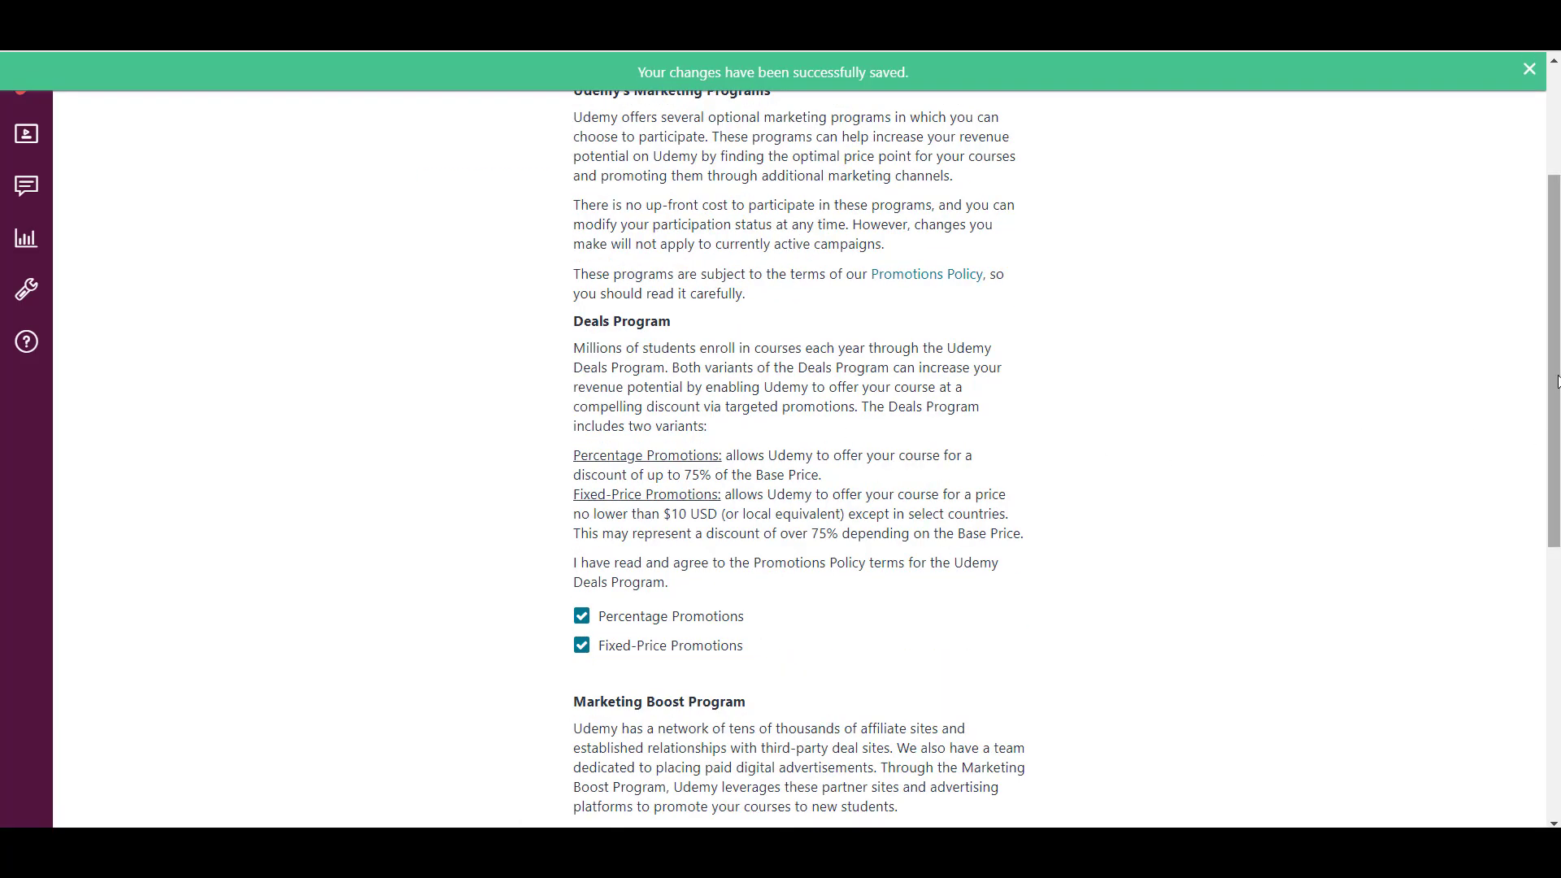
pyautogui.moveTo(1558, 382); pyautogui.dragTo(1557, 309)
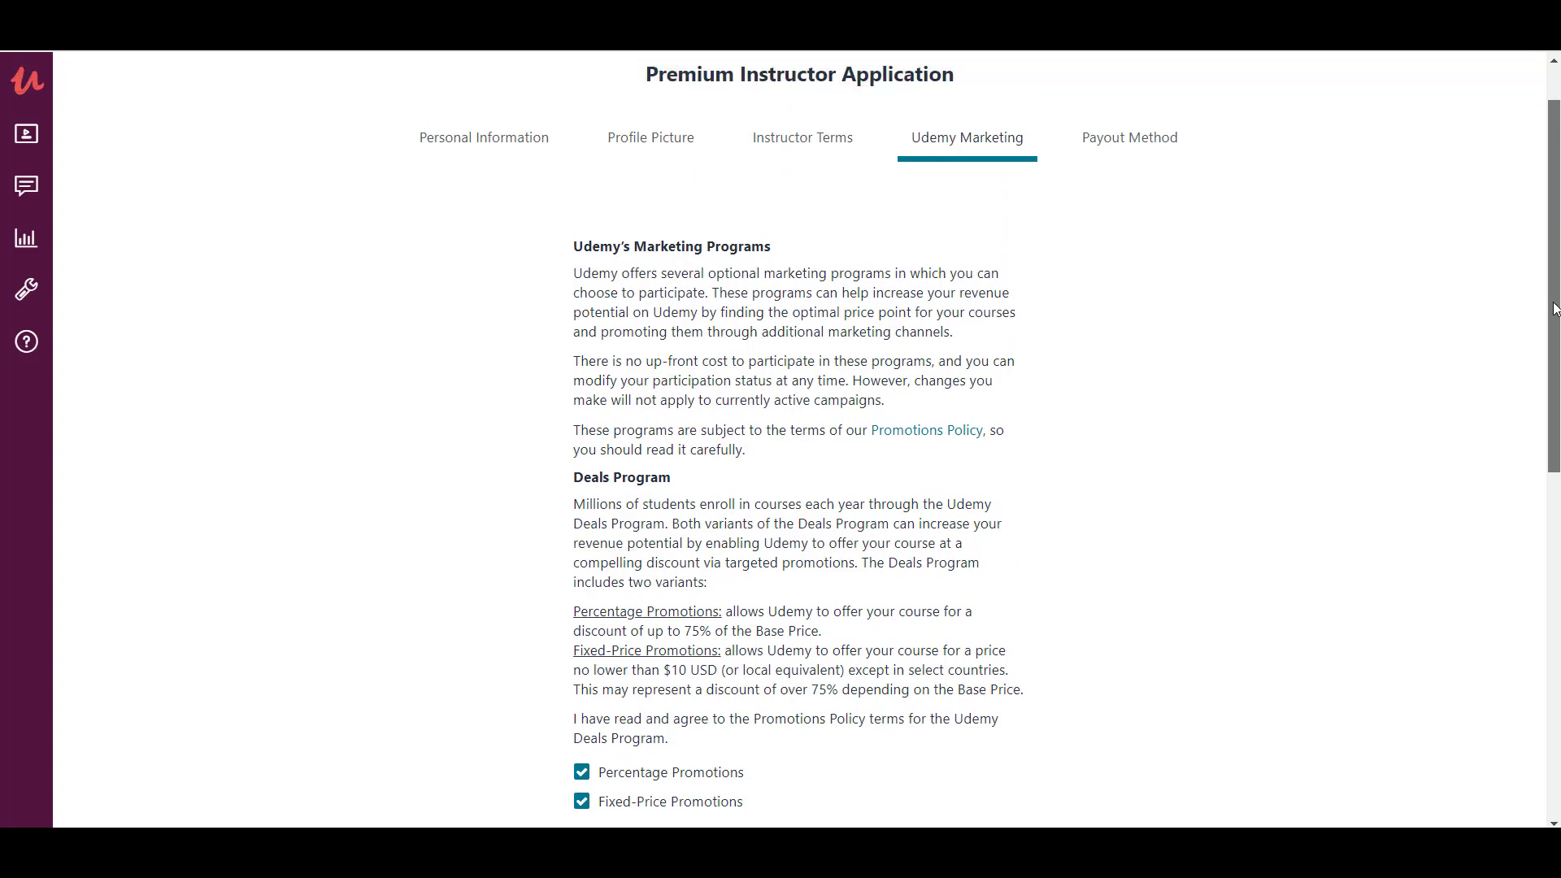
pyautogui.moveTo(1555, 309); pyautogui.dragTo(1555, 406)
pyautogui.scroll(-5, 1404, 492)
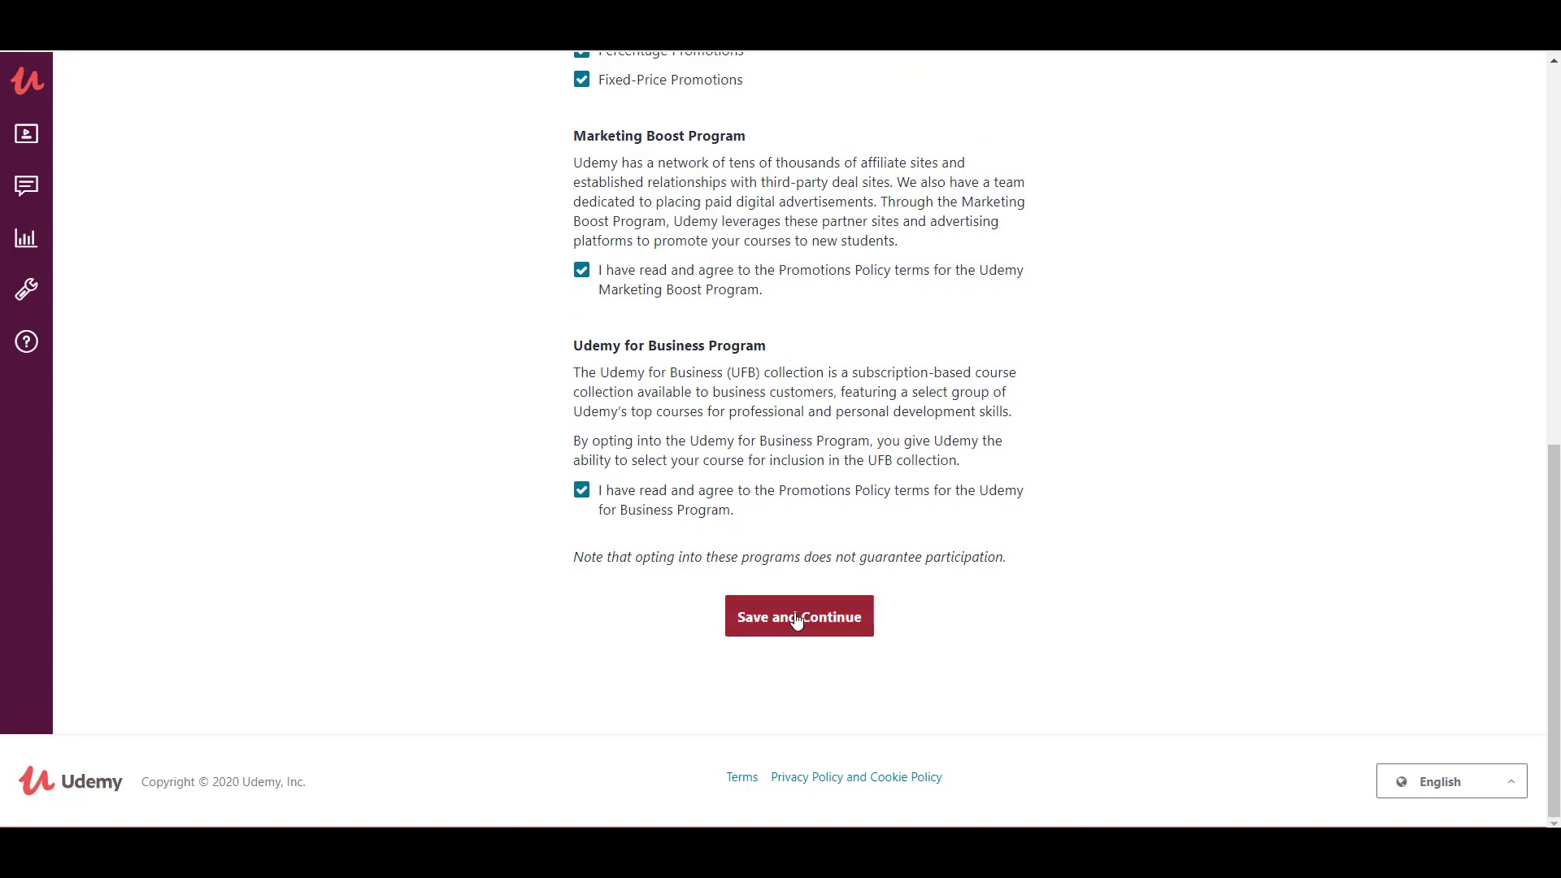
# - Save the marketing choices, connect PayPal as the payout method, and return to Courses
pyautogui.click(794, 618)
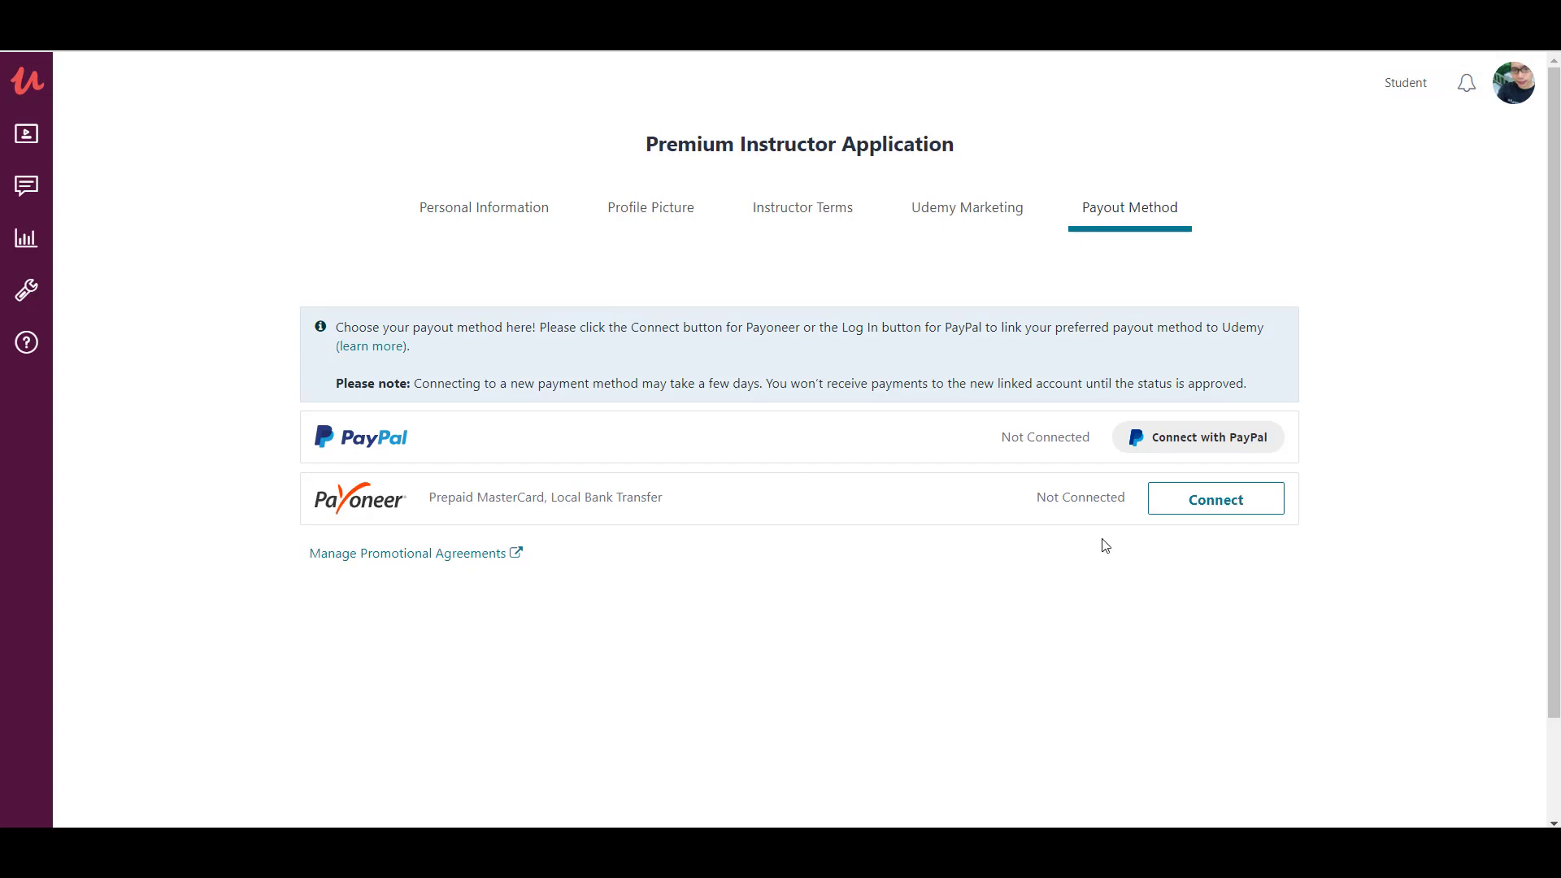
pyautogui.click(1192, 445)
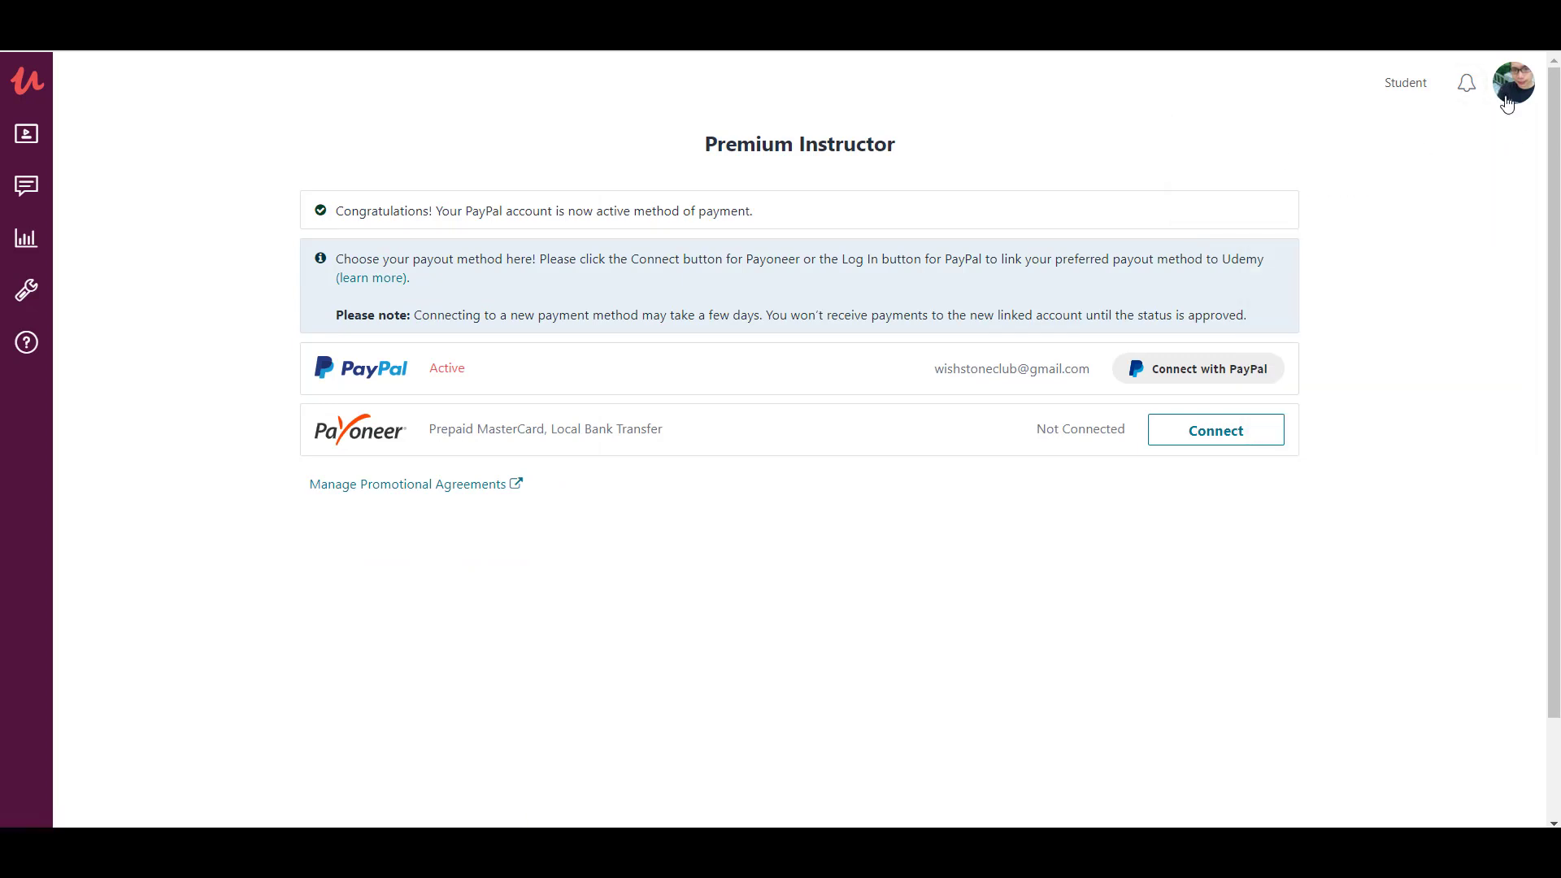
pyautogui.moveTo(1466, 84)
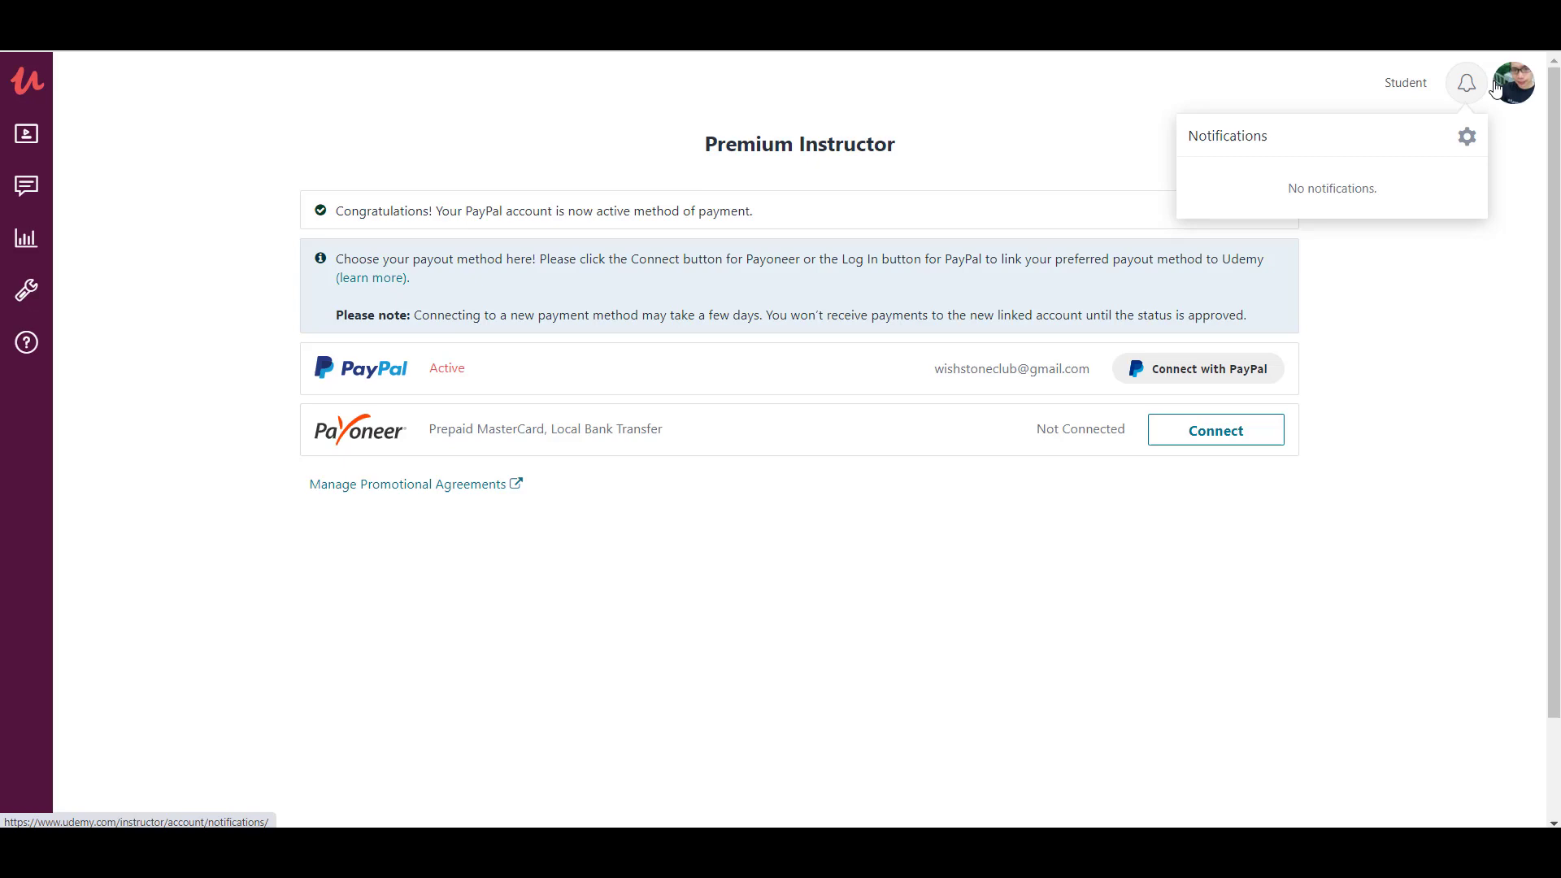
pyautogui.click(1467, 135)
pyautogui.click(67, 202)
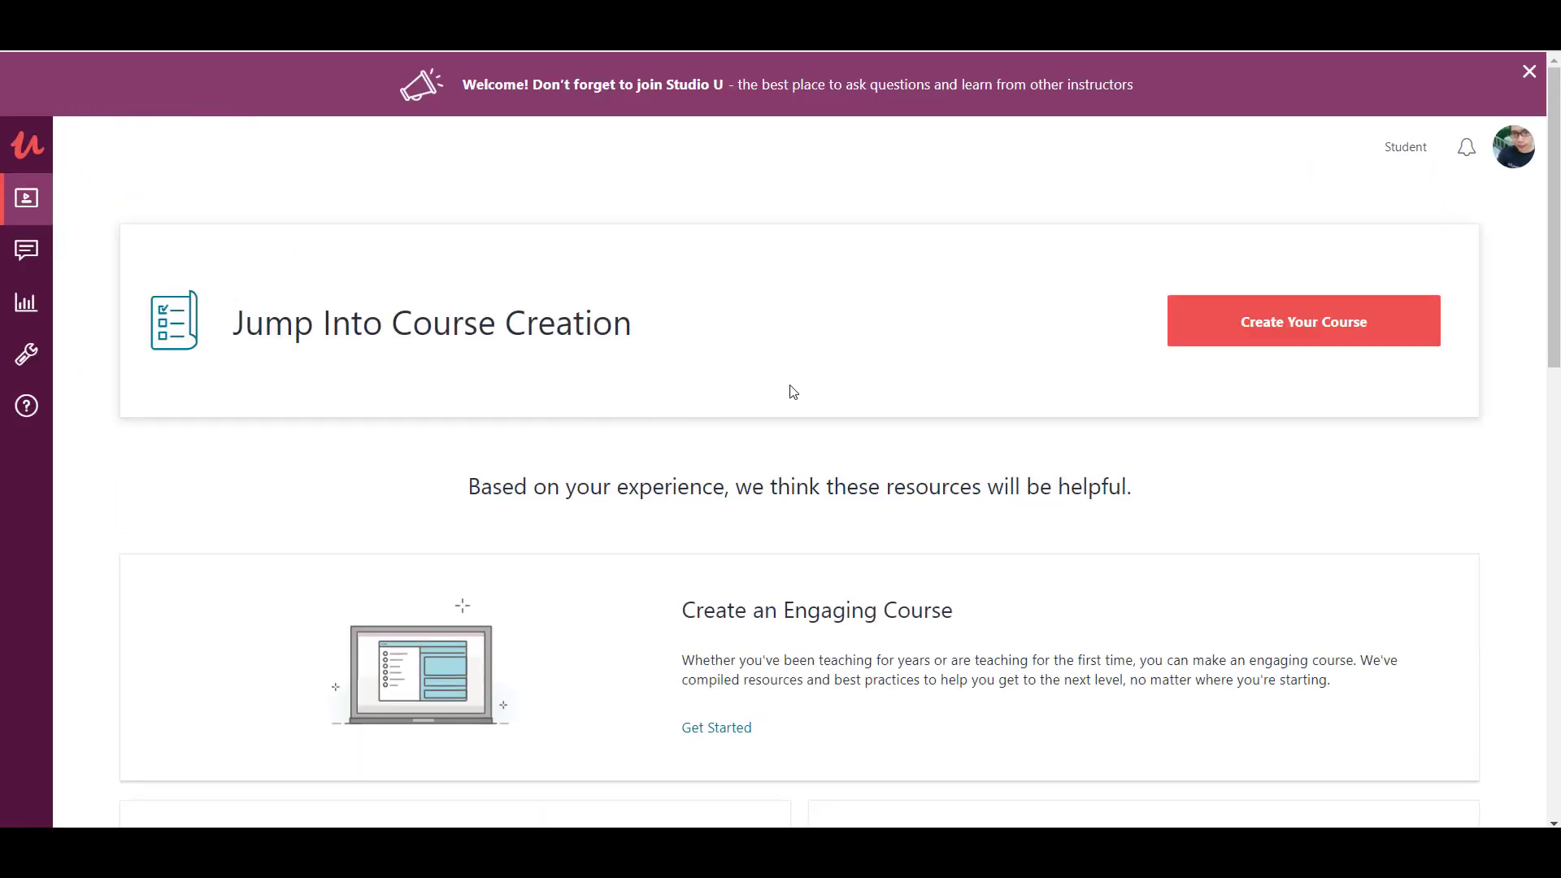
# - Start a new regular video course titled 'demo'
pyautogui.click(1310, 325)
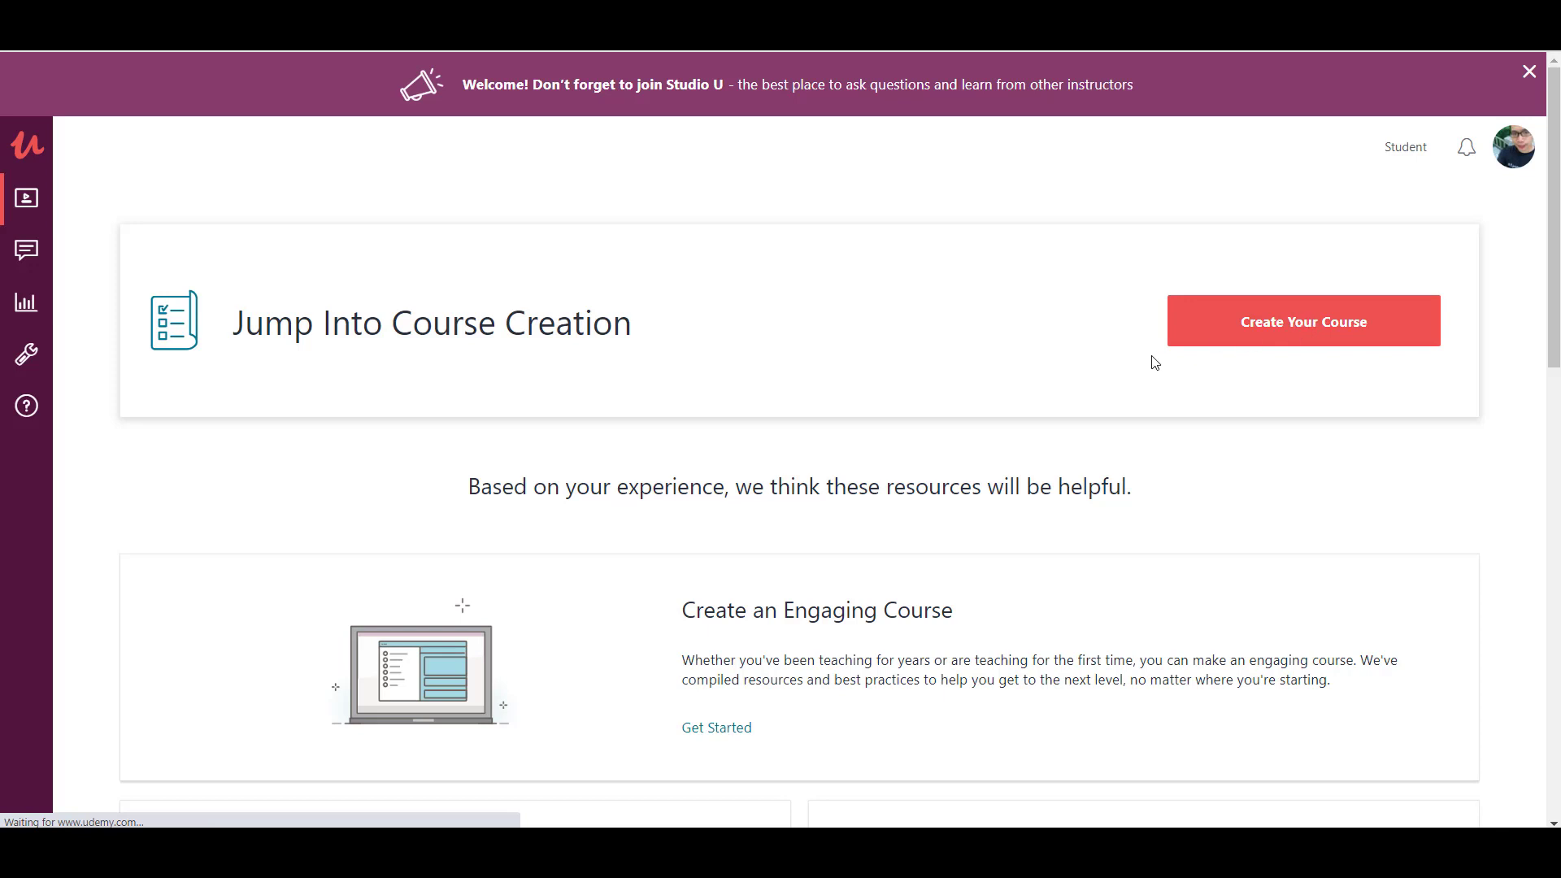
pyautogui.click(630, 399)
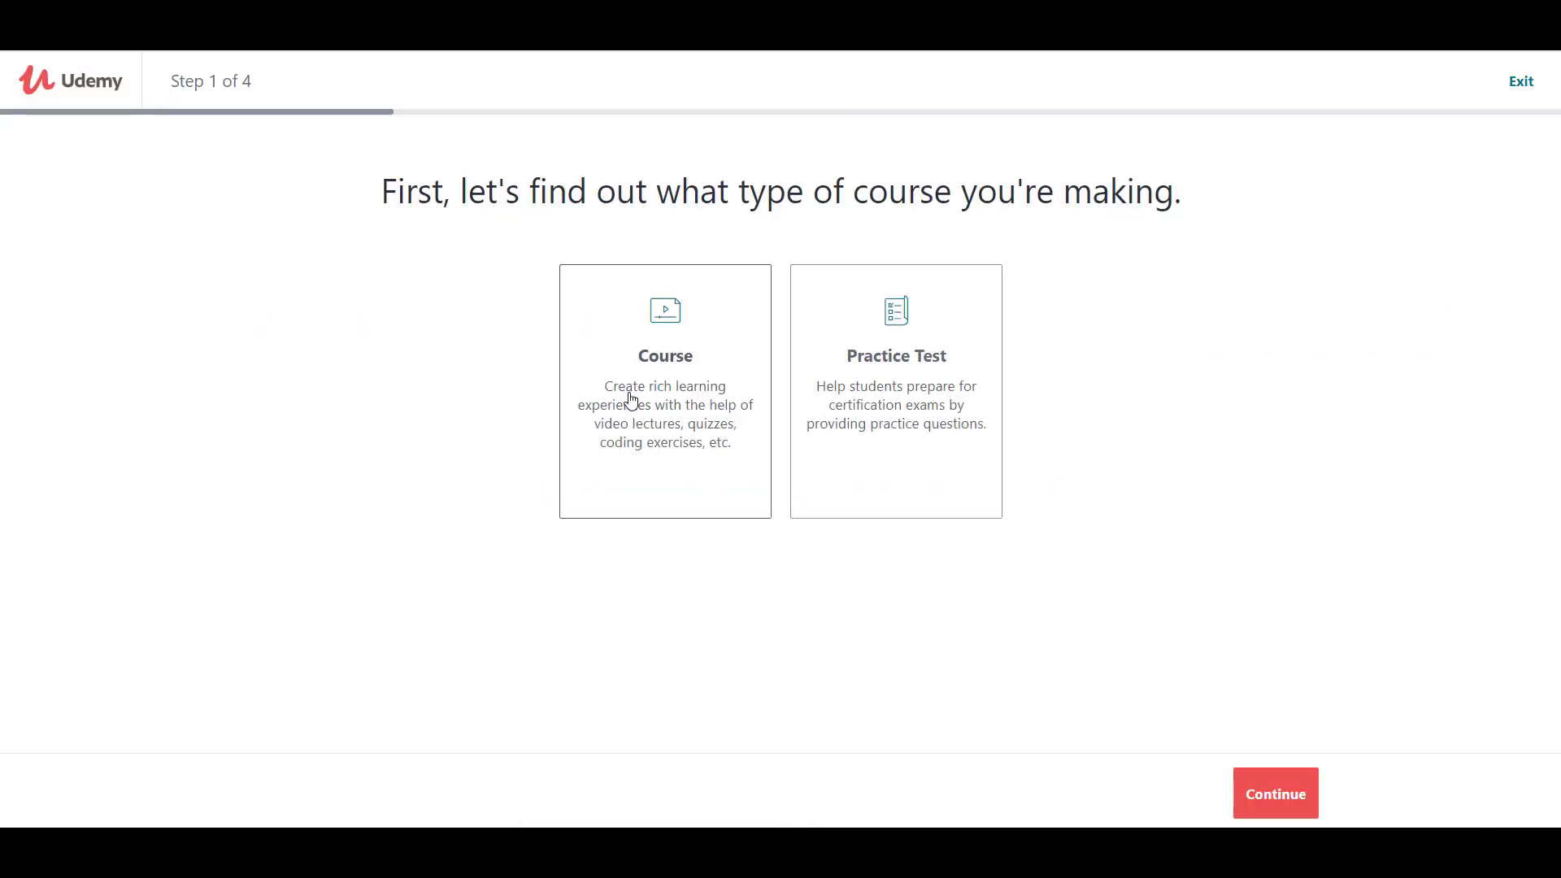
pyautogui.click(1318, 806)
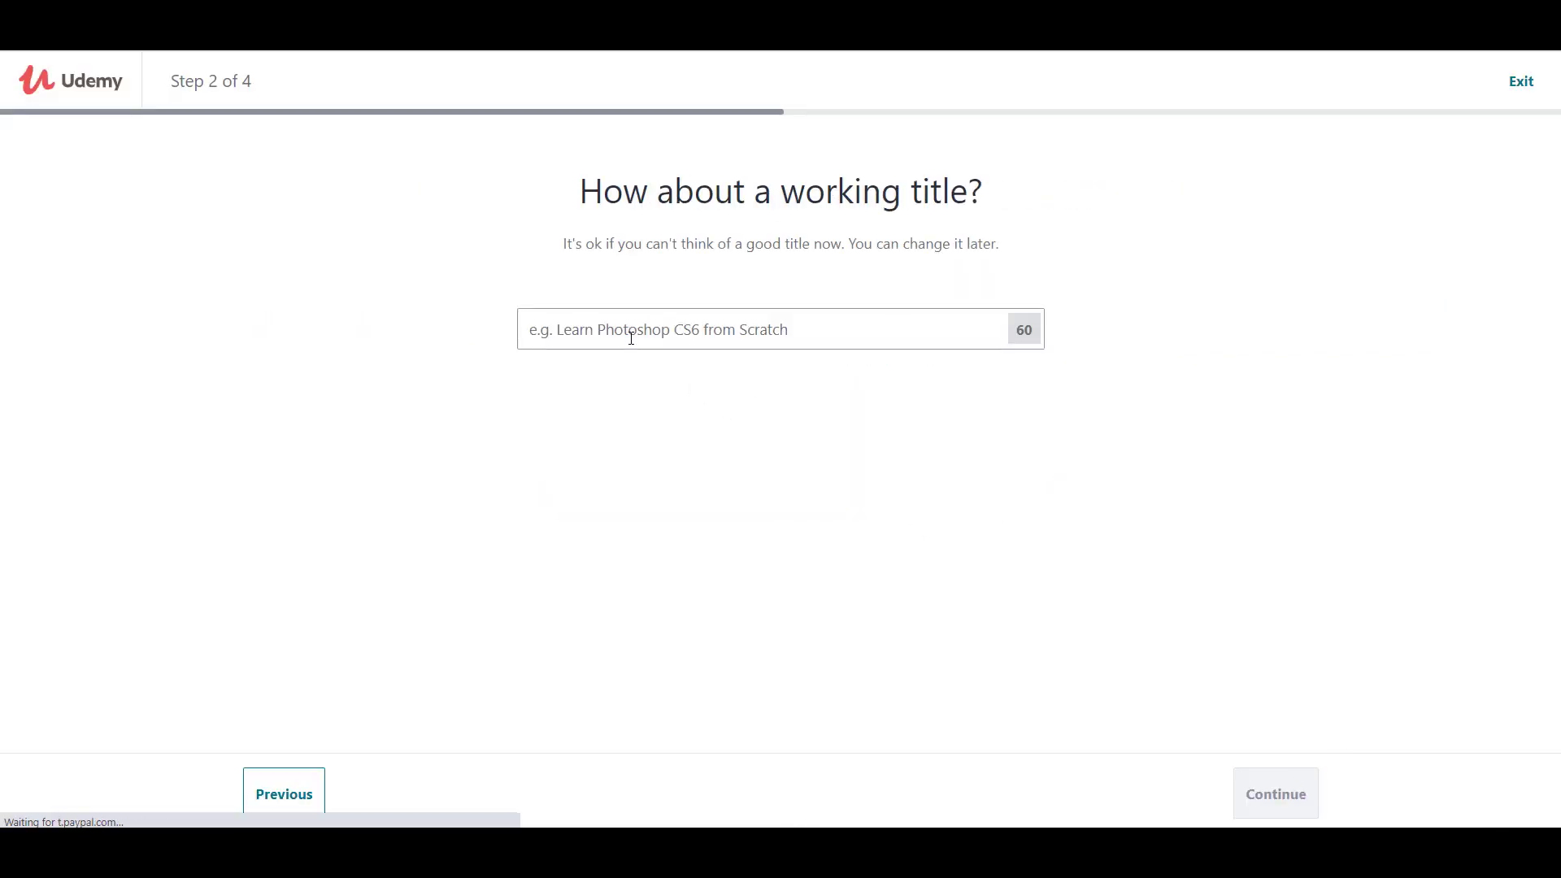
pyautogui.click(631, 339)
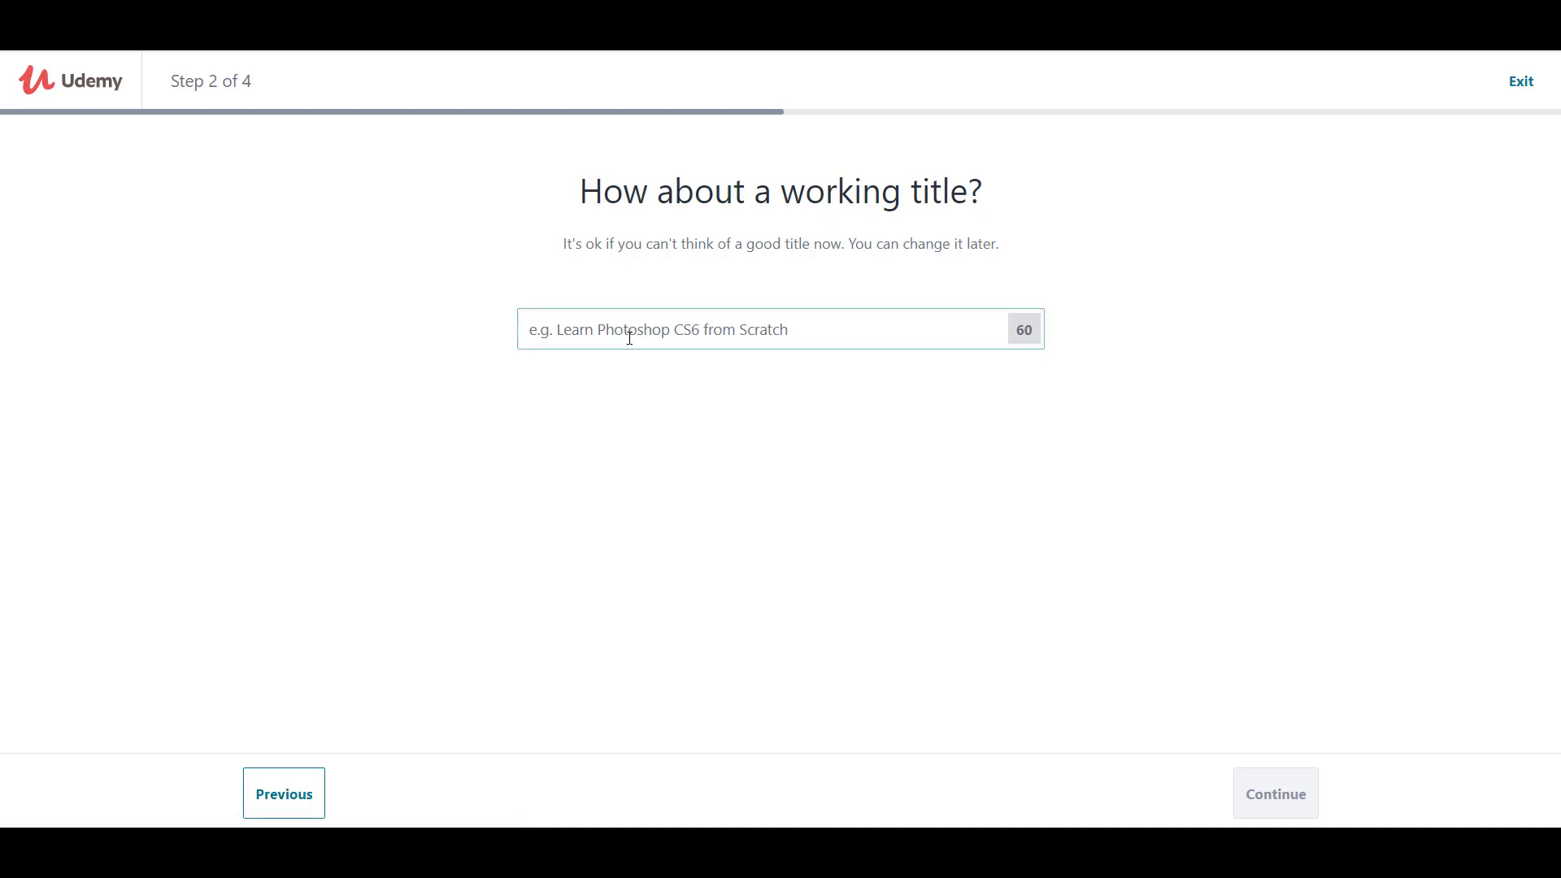
pyautogui.write('dem')
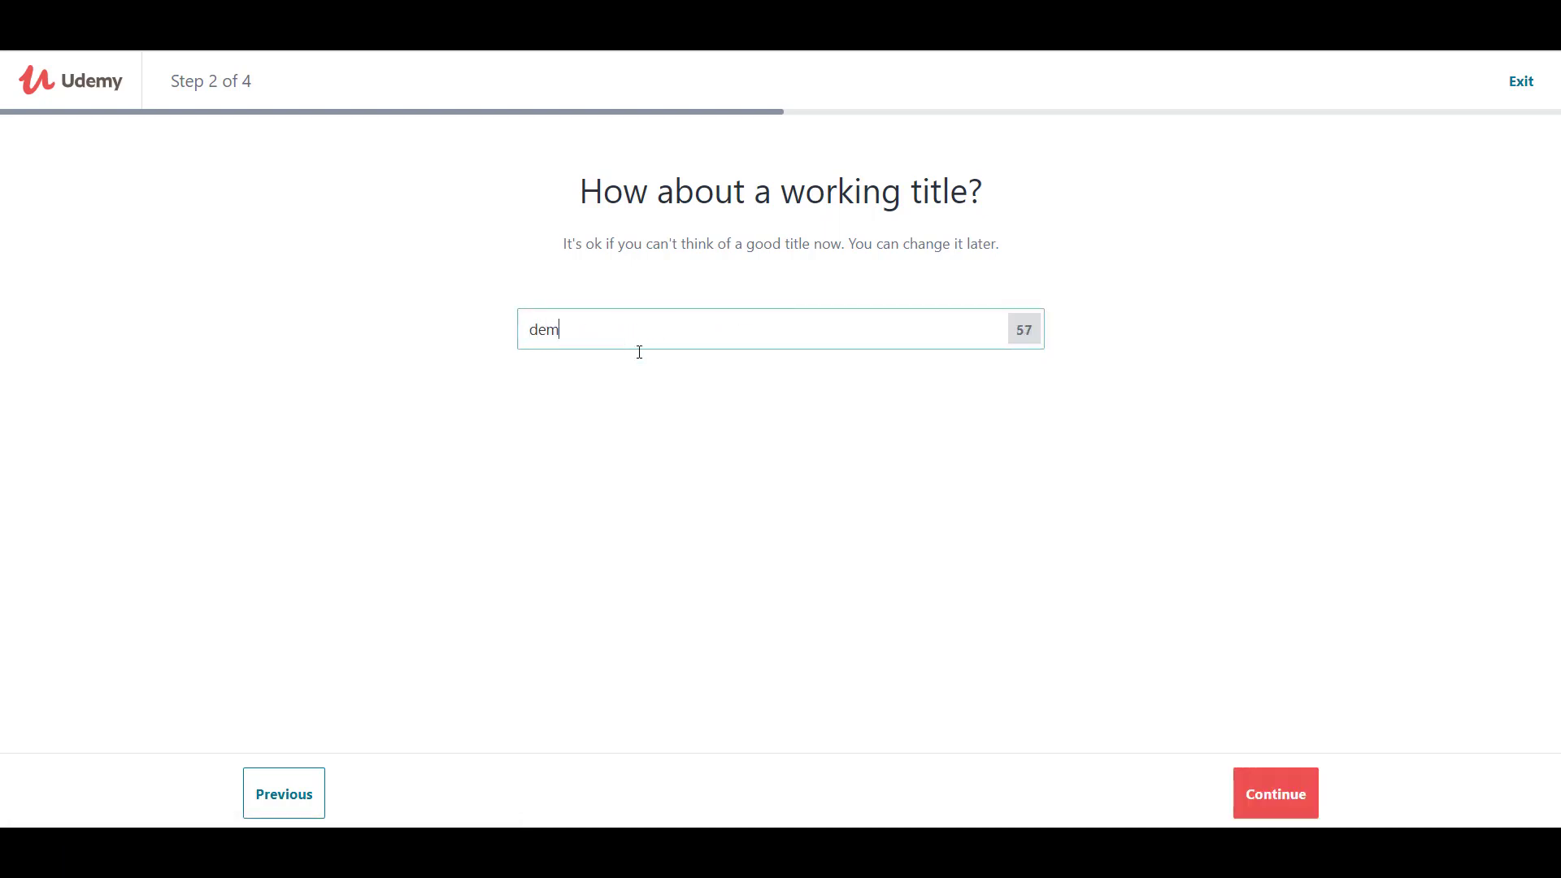
pyautogui.write('o')
pyautogui.click(1288, 793)
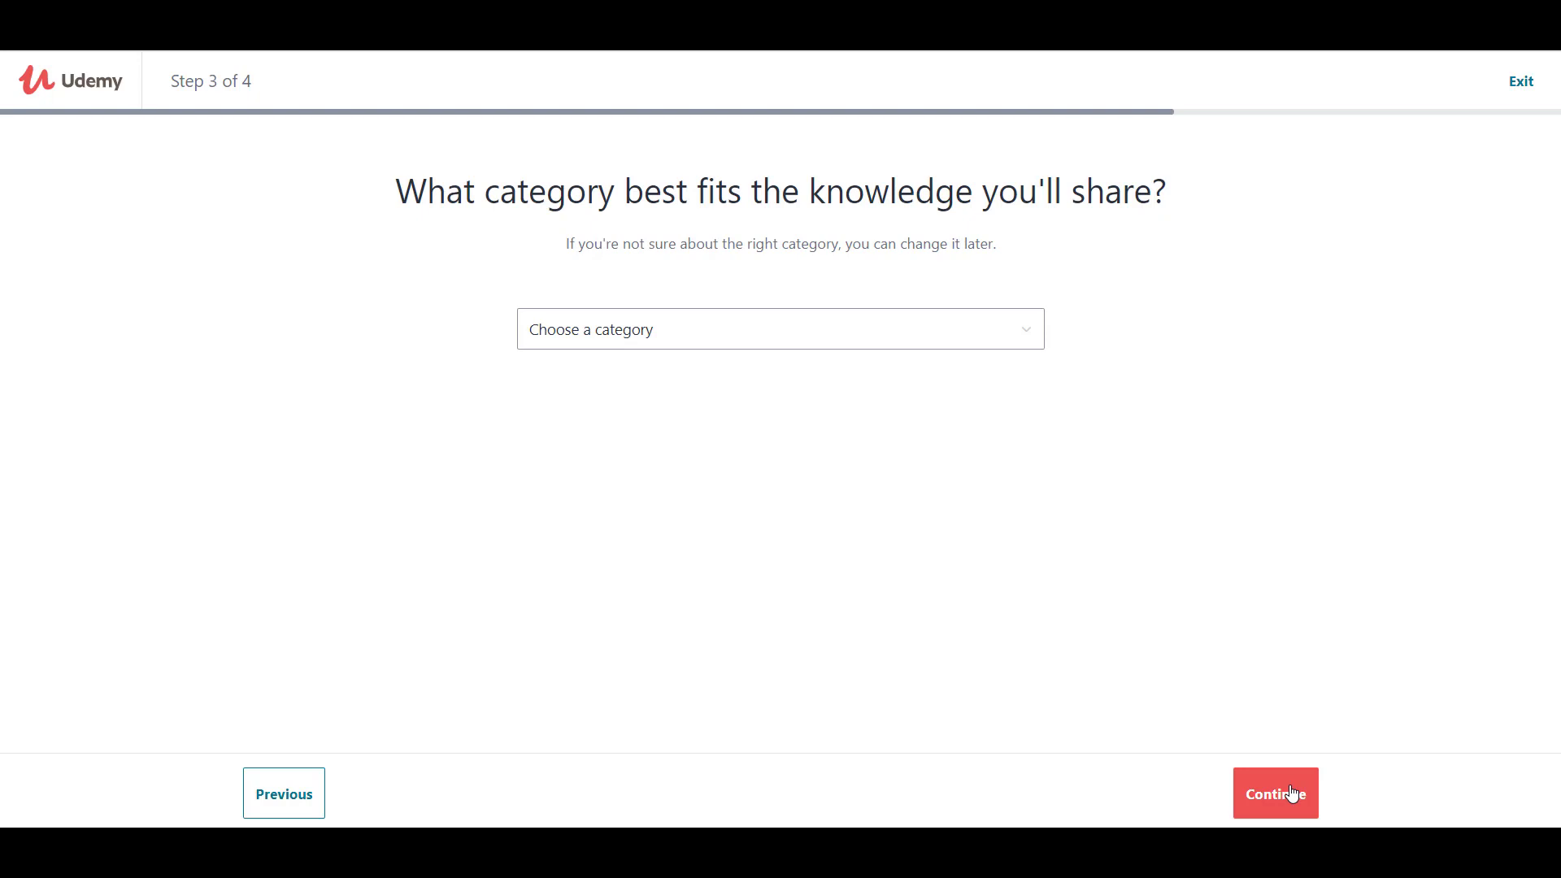
# - Choose Finance & Accounting and the 0-2 hours per week option, creating the draft
pyautogui.click(670, 323)
pyautogui.click(599, 383)
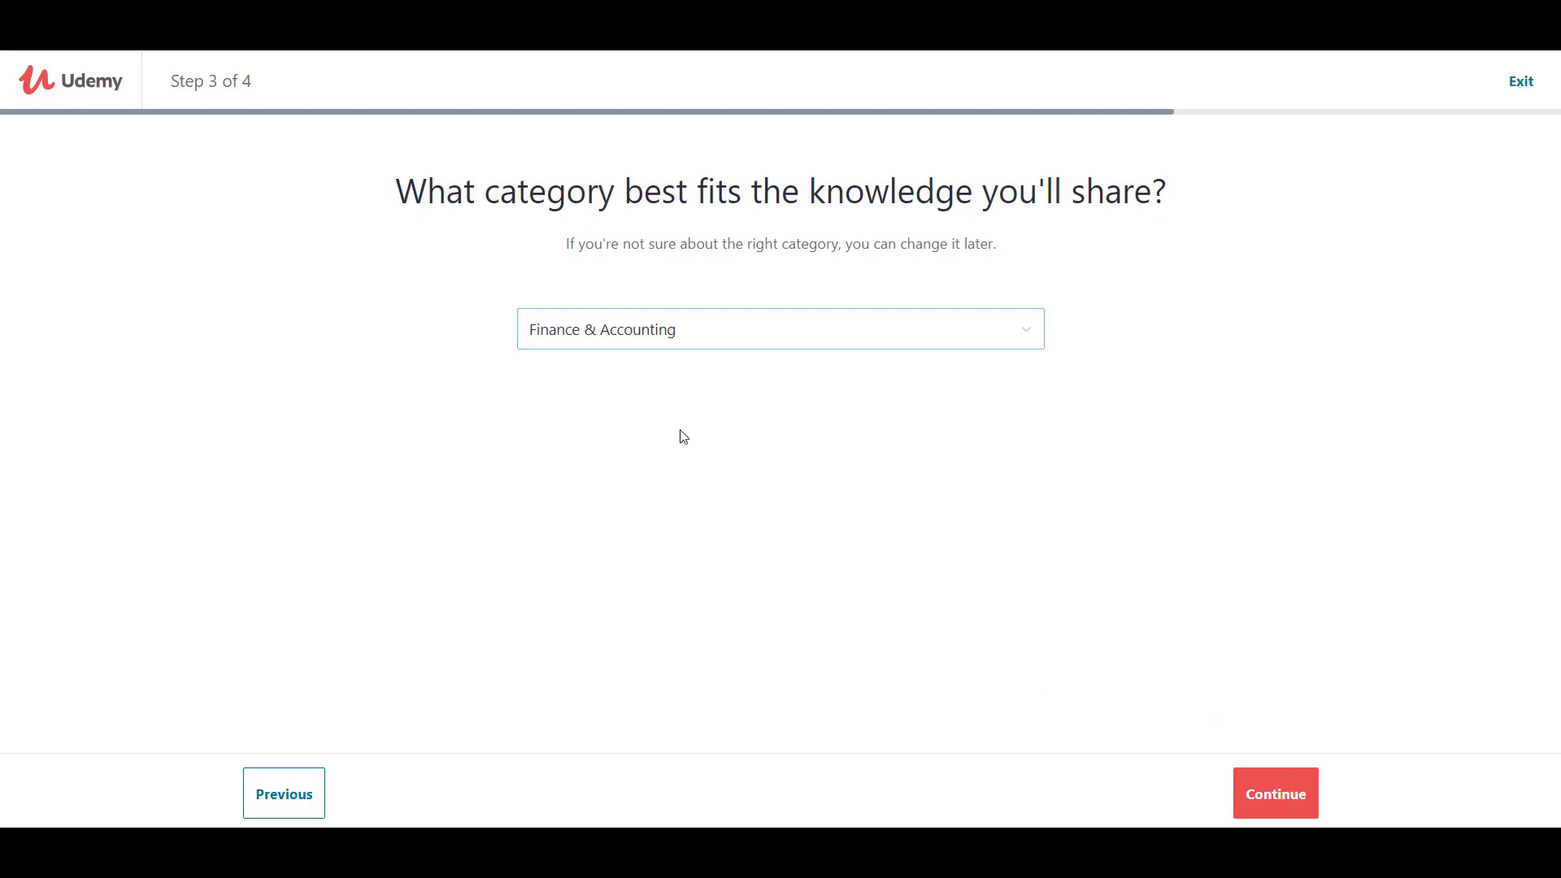
pyautogui.click(1298, 794)
pyautogui.click(621, 366)
pyautogui.click(1279, 809)
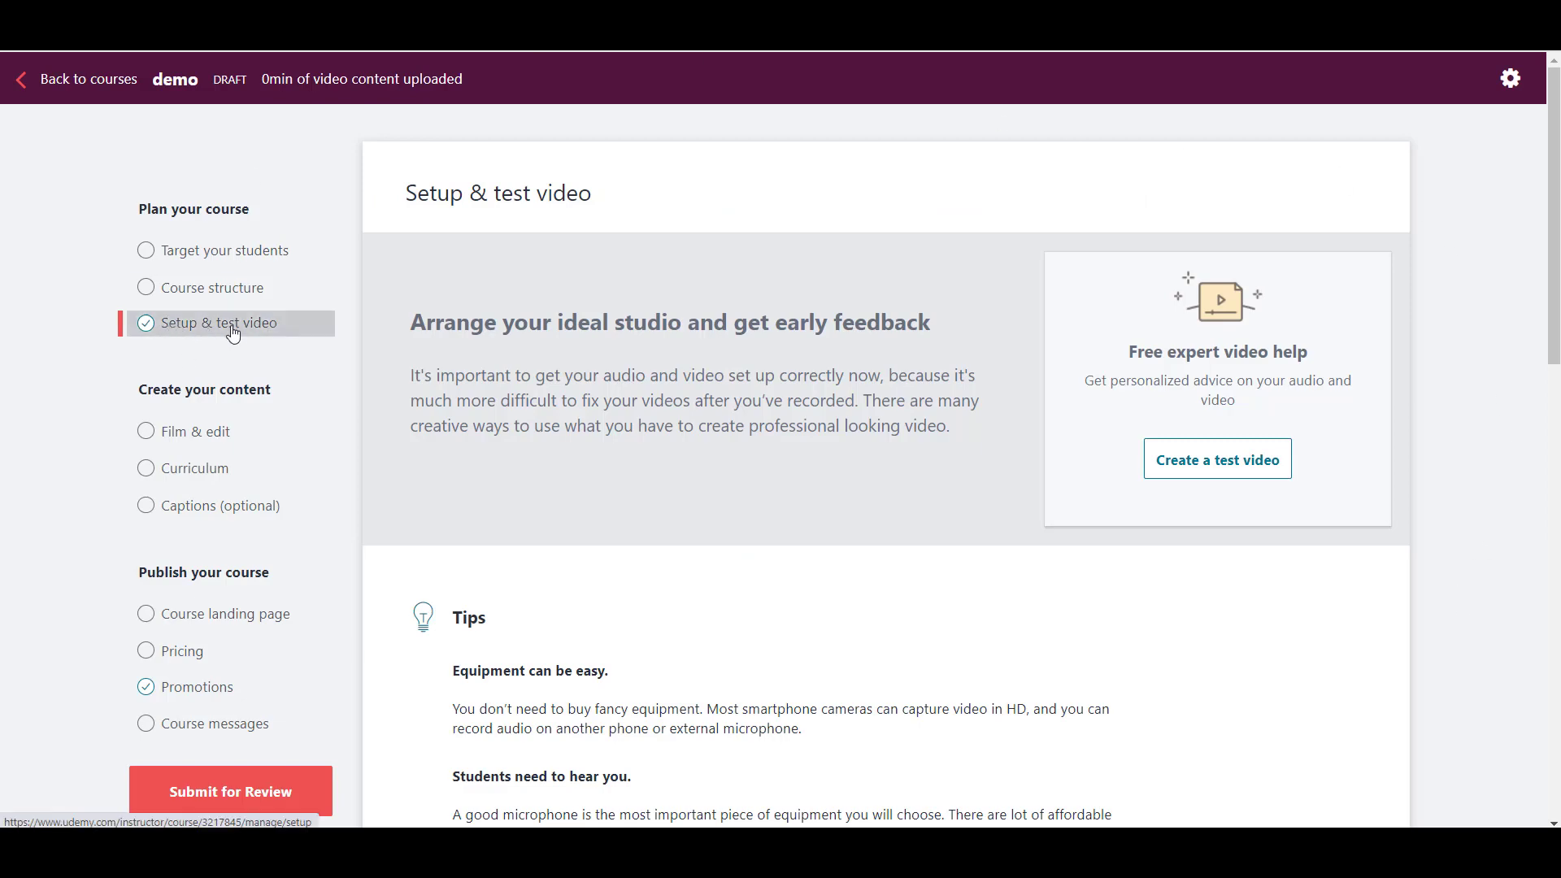
pyautogui.scroll(-5, 660, 448)
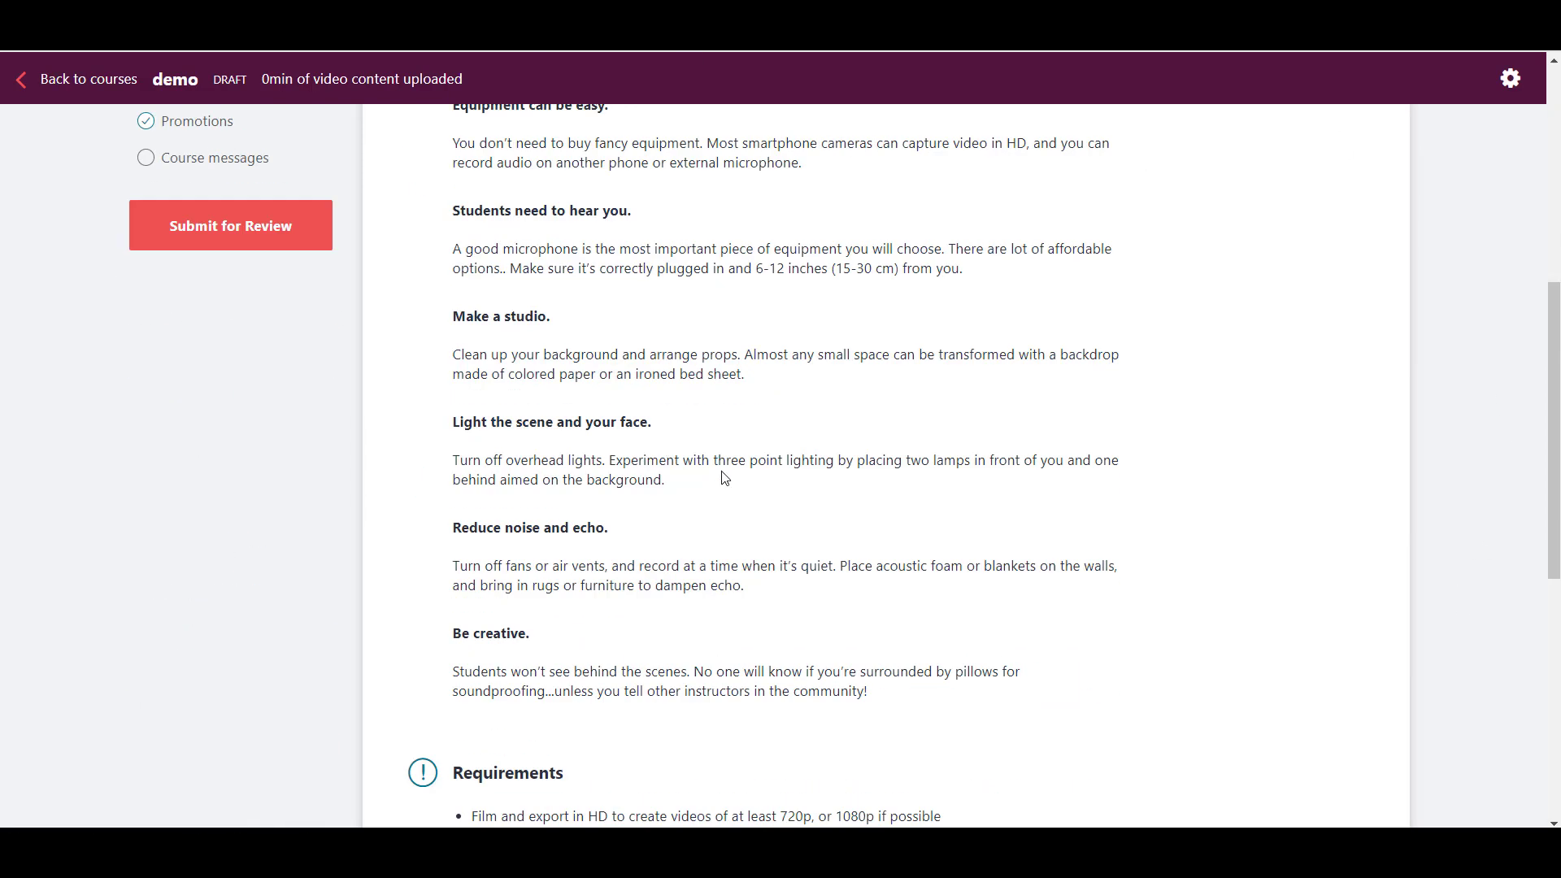
pyautogui.scroll(5, 721, 477)
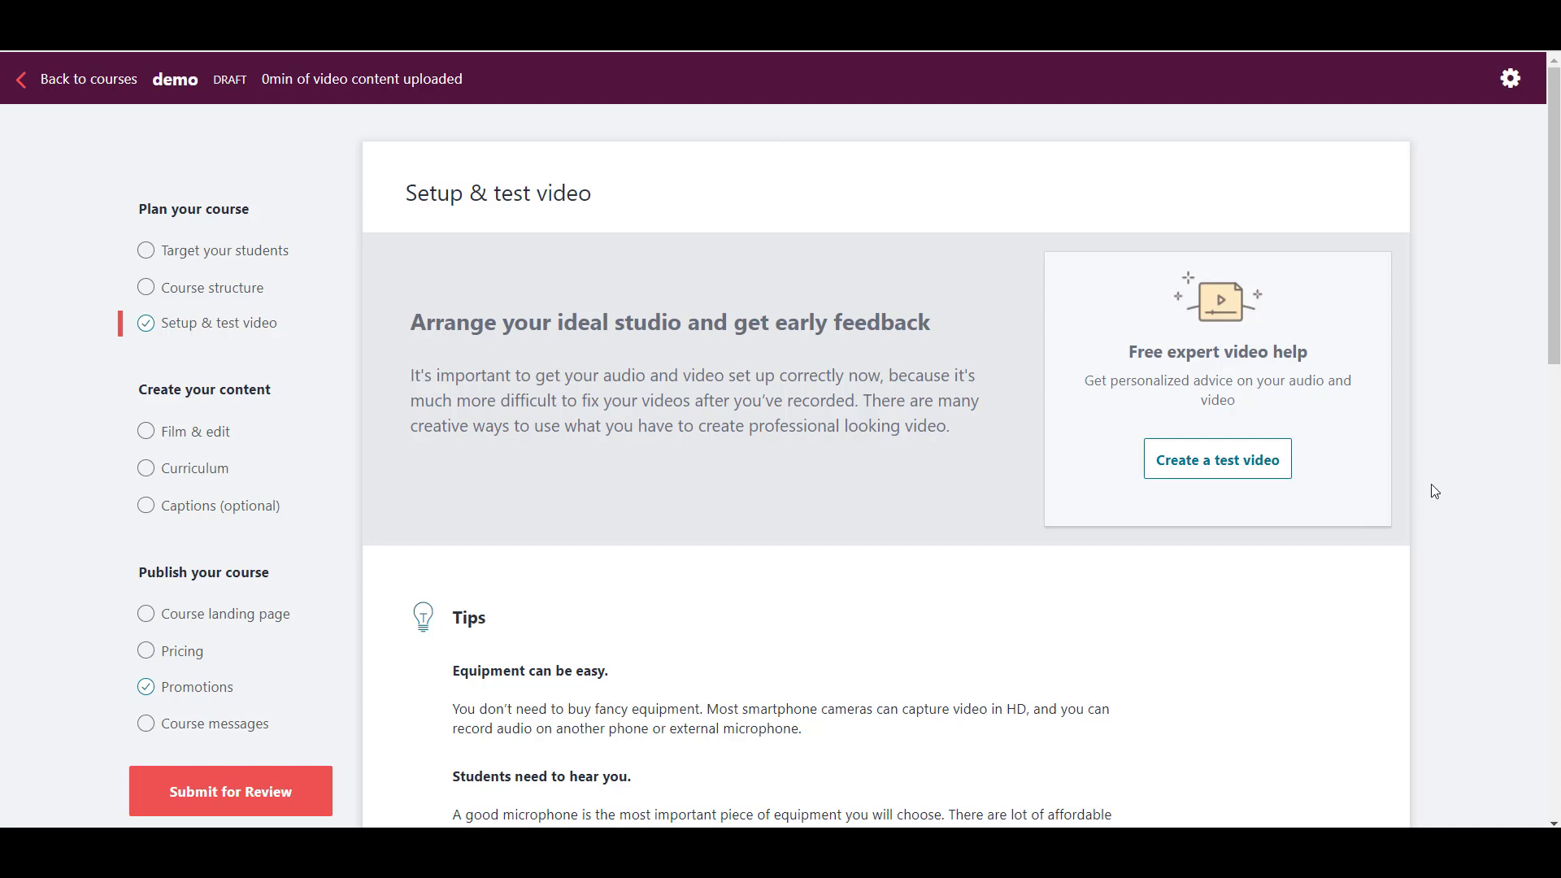
# - Create a test video, confirm the equipment is ready, and get started
pyautogui.click(1236, 476)
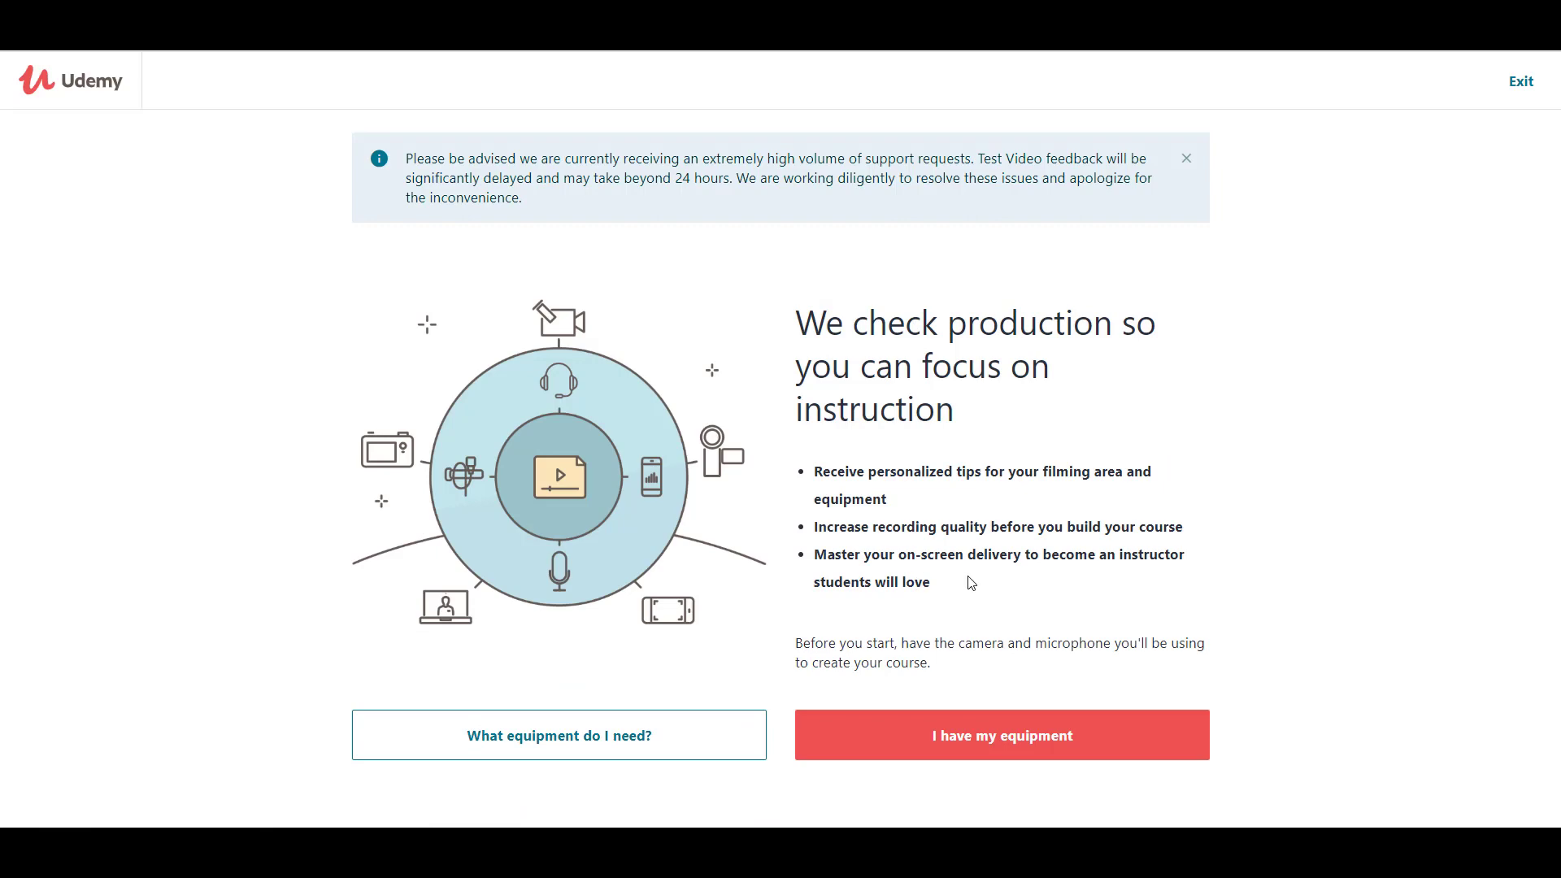
pyautogui.click(931, 735)
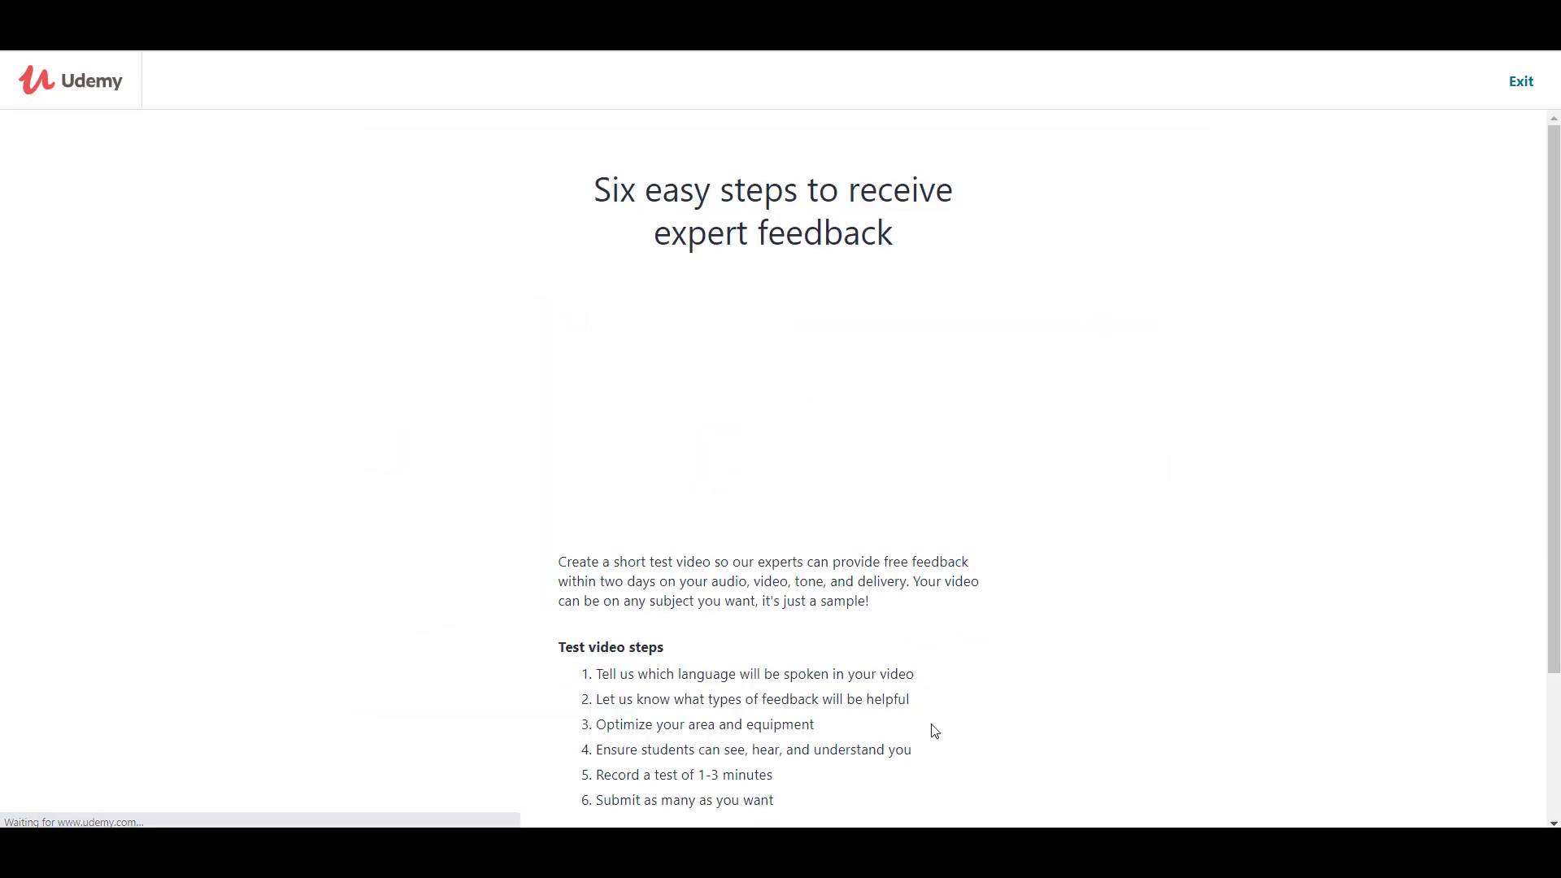
pyautogui.scroll(-3, 1032, 631)
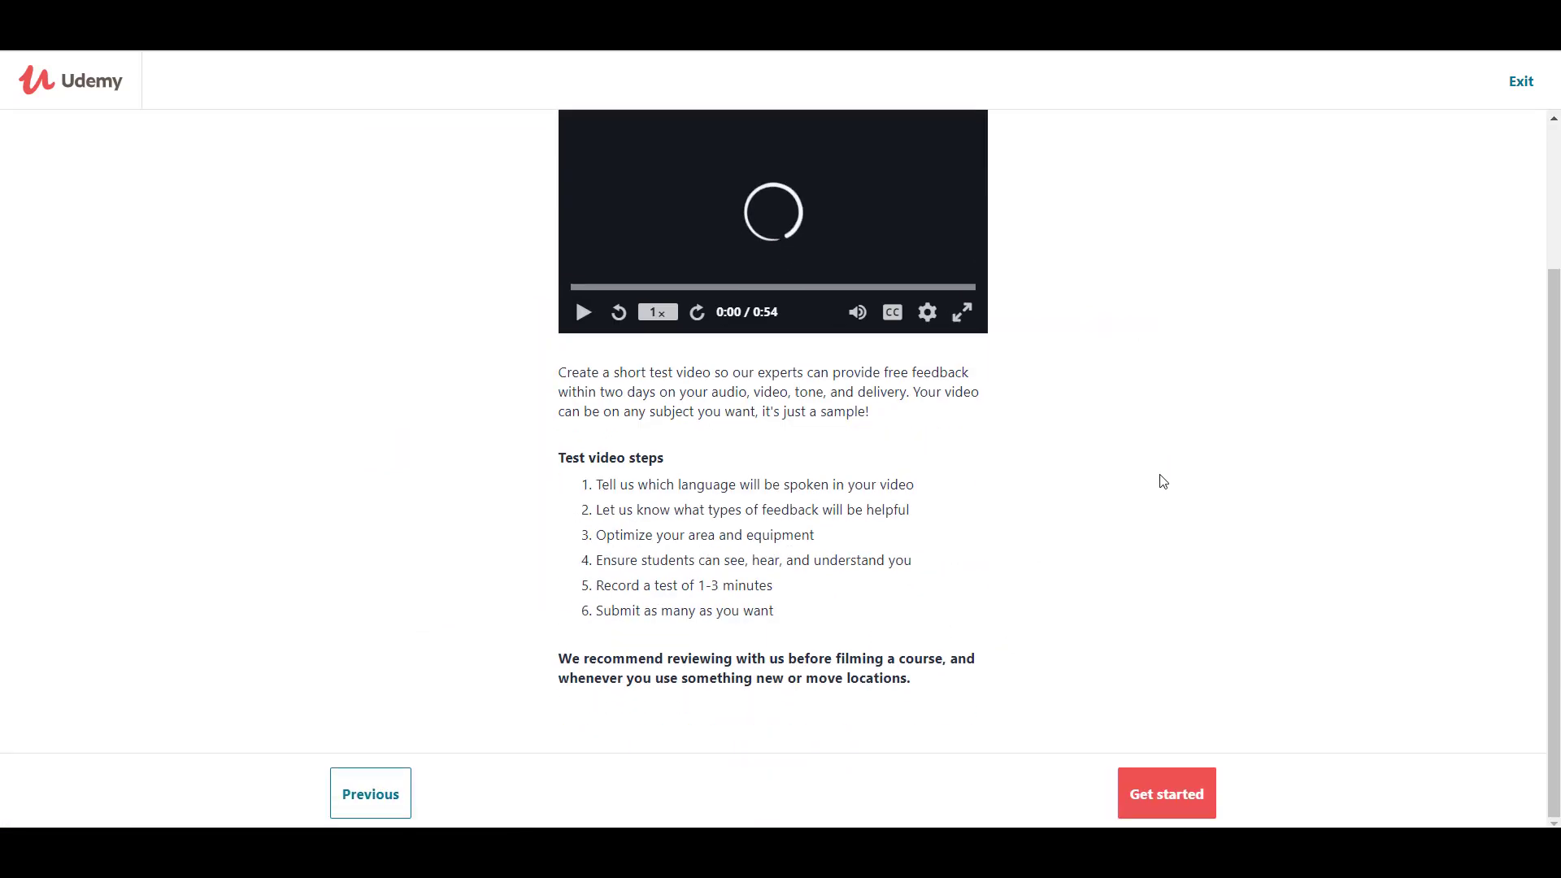
pyautogui.click(1193, 793)
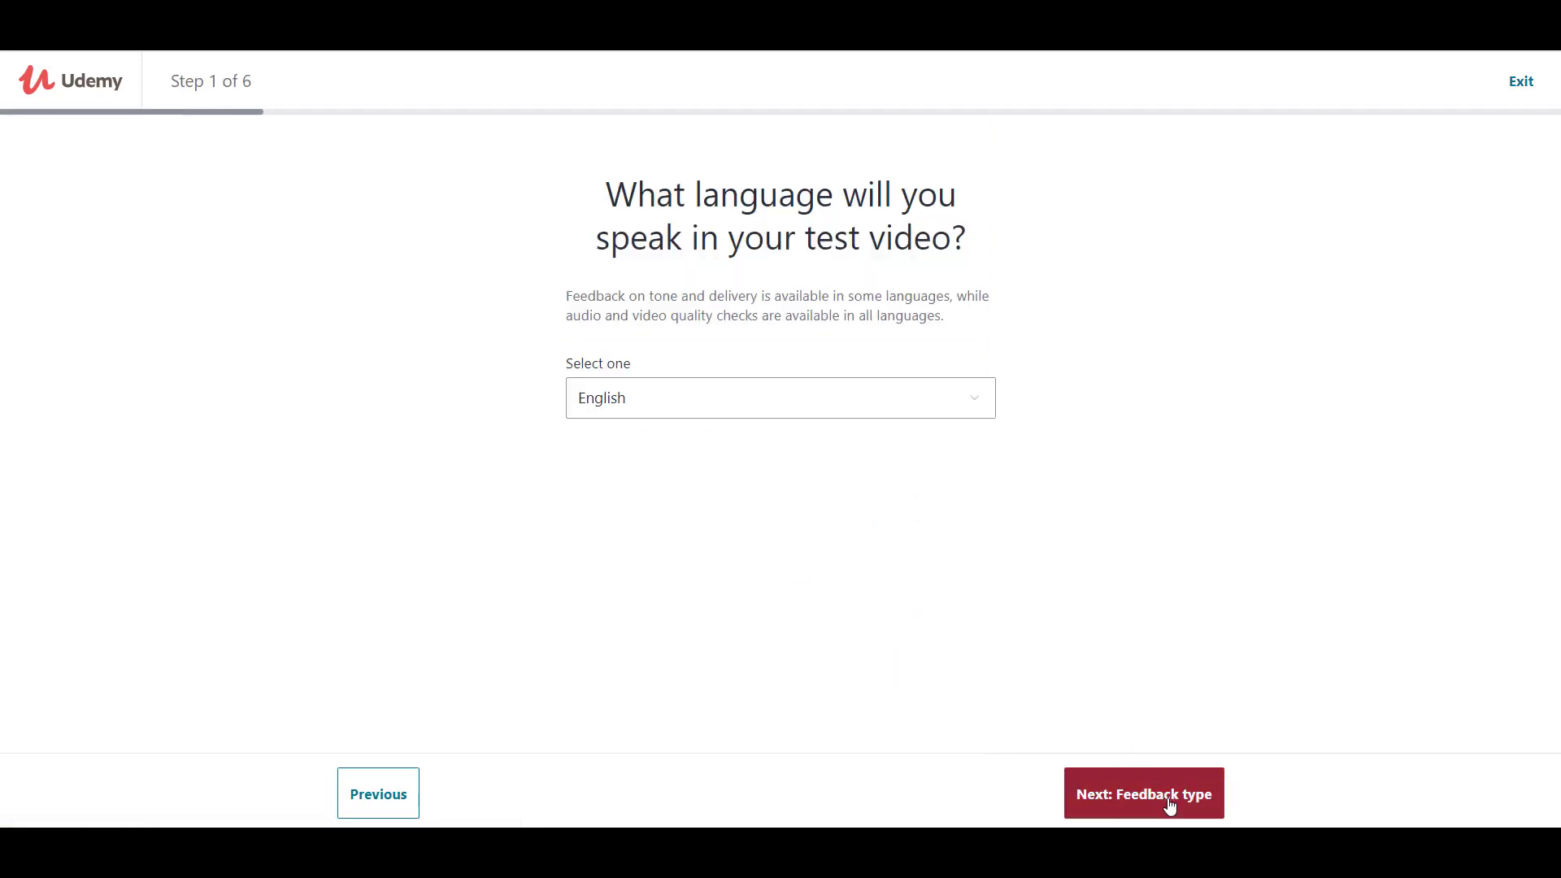
# - Keep English and all three feedback types, and choose filming the computer screen
pyautogui.click(1171, 806)
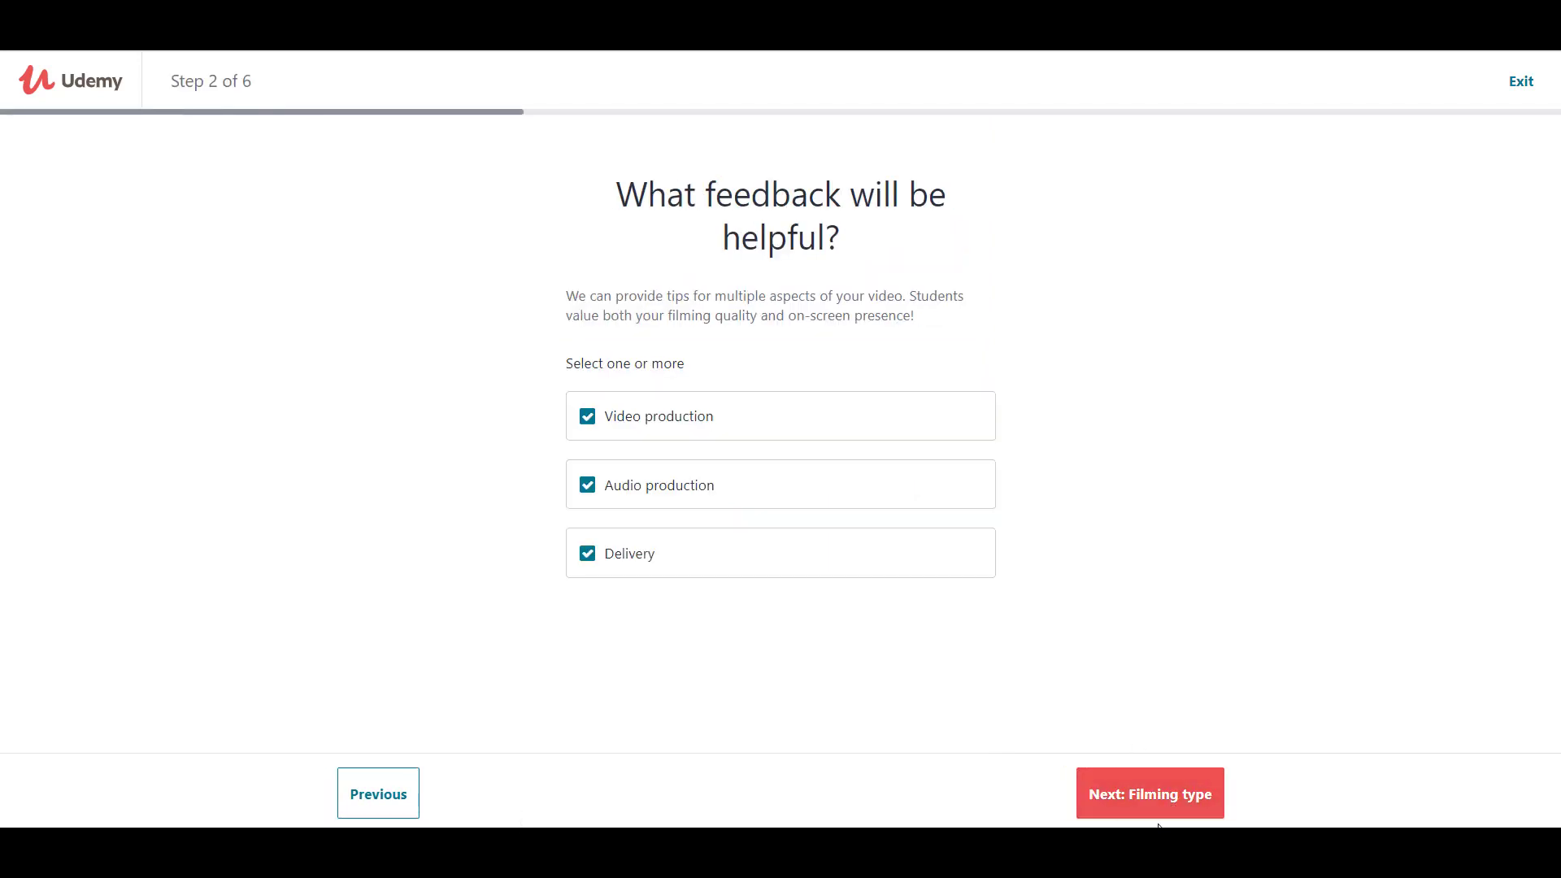
pyautogui.click(1151, 805)
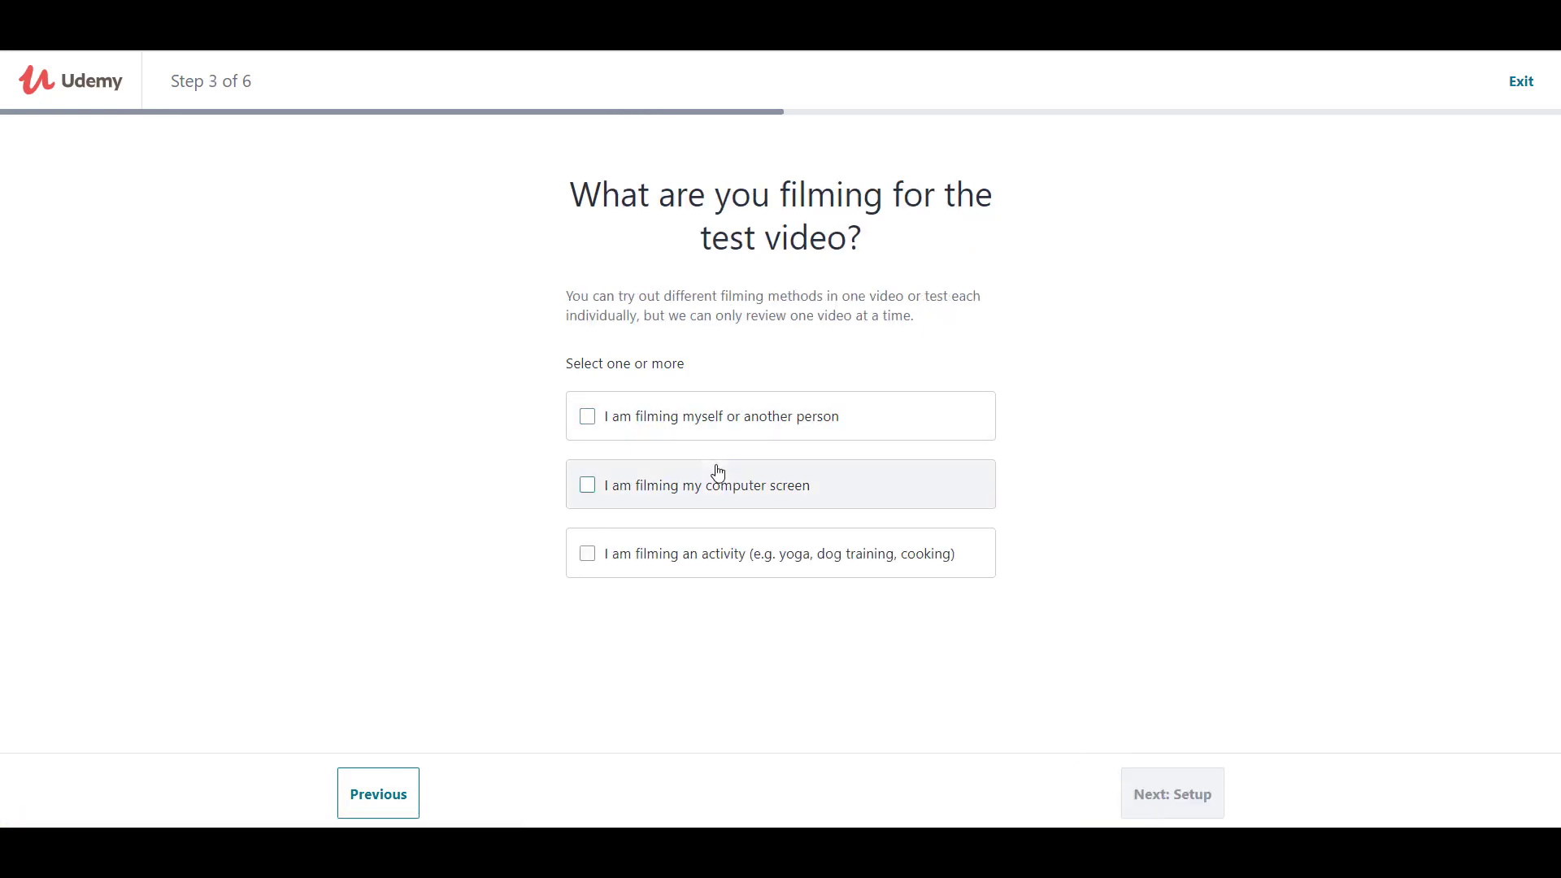
pyautogui.click(767, 502)
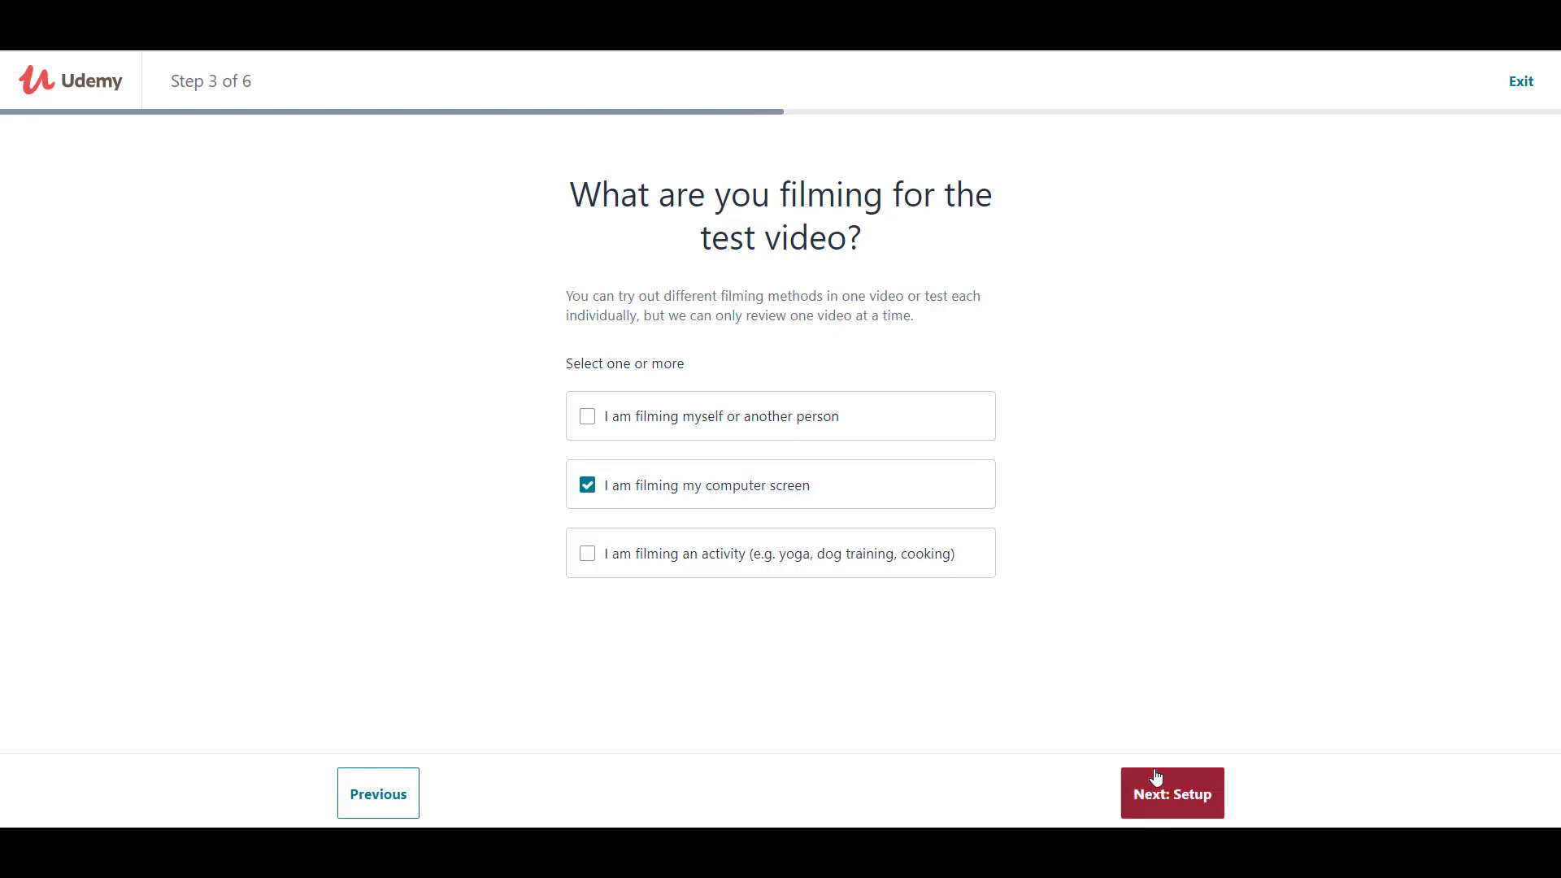
pyautogui.click(1184, 793)
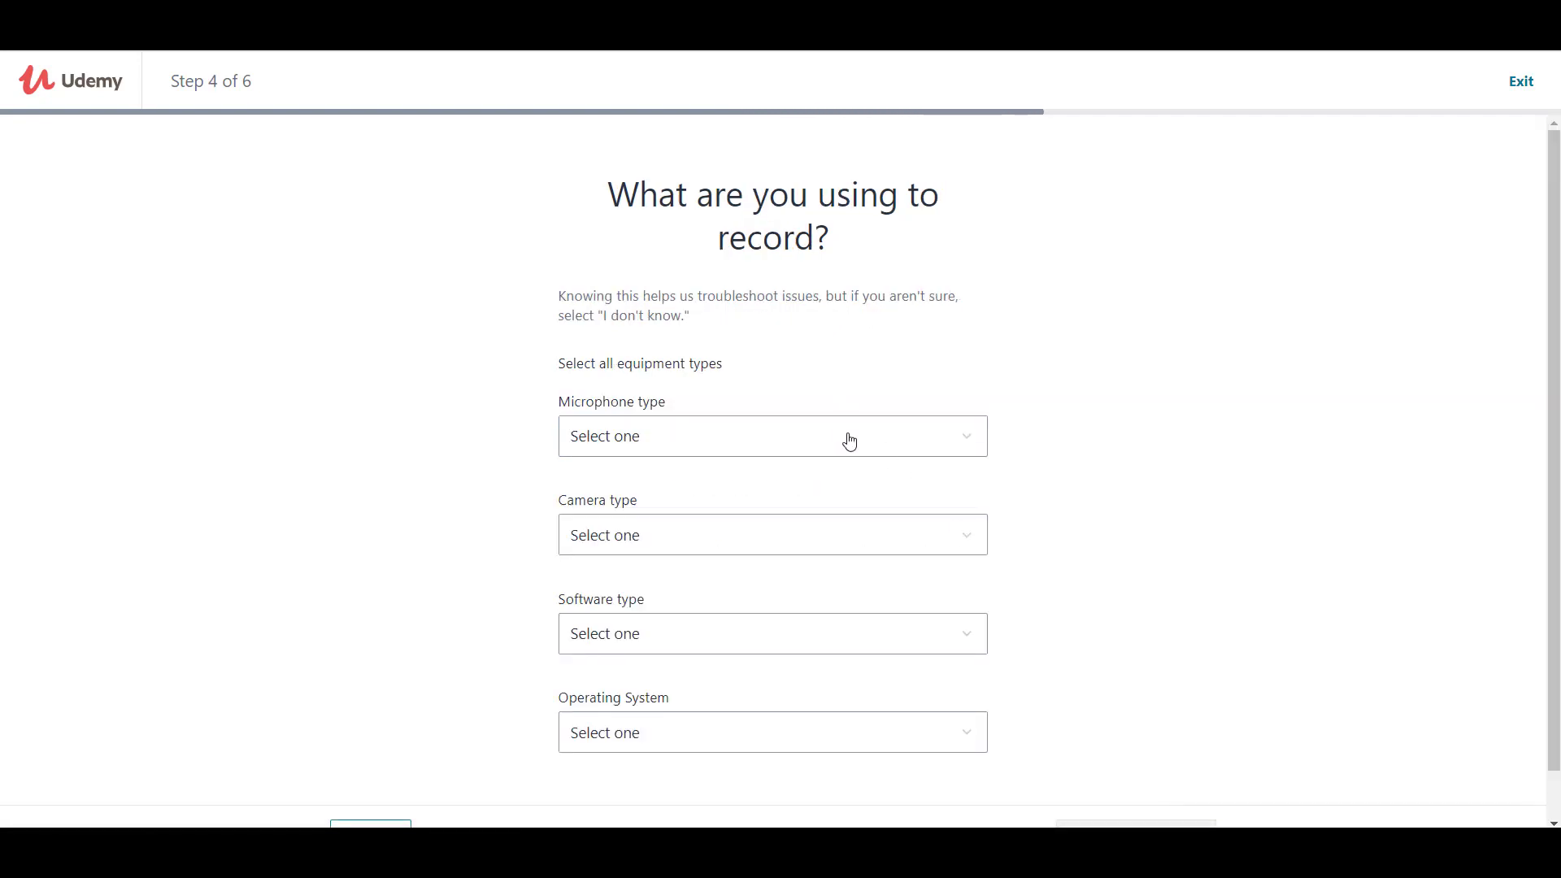
# - Set the microphone to Blue Snowball and the camera to built-in computer camera
pyautogui.click(849, 441)
pyautogui.click(768, 512)
pyautogui.click(744, 541)
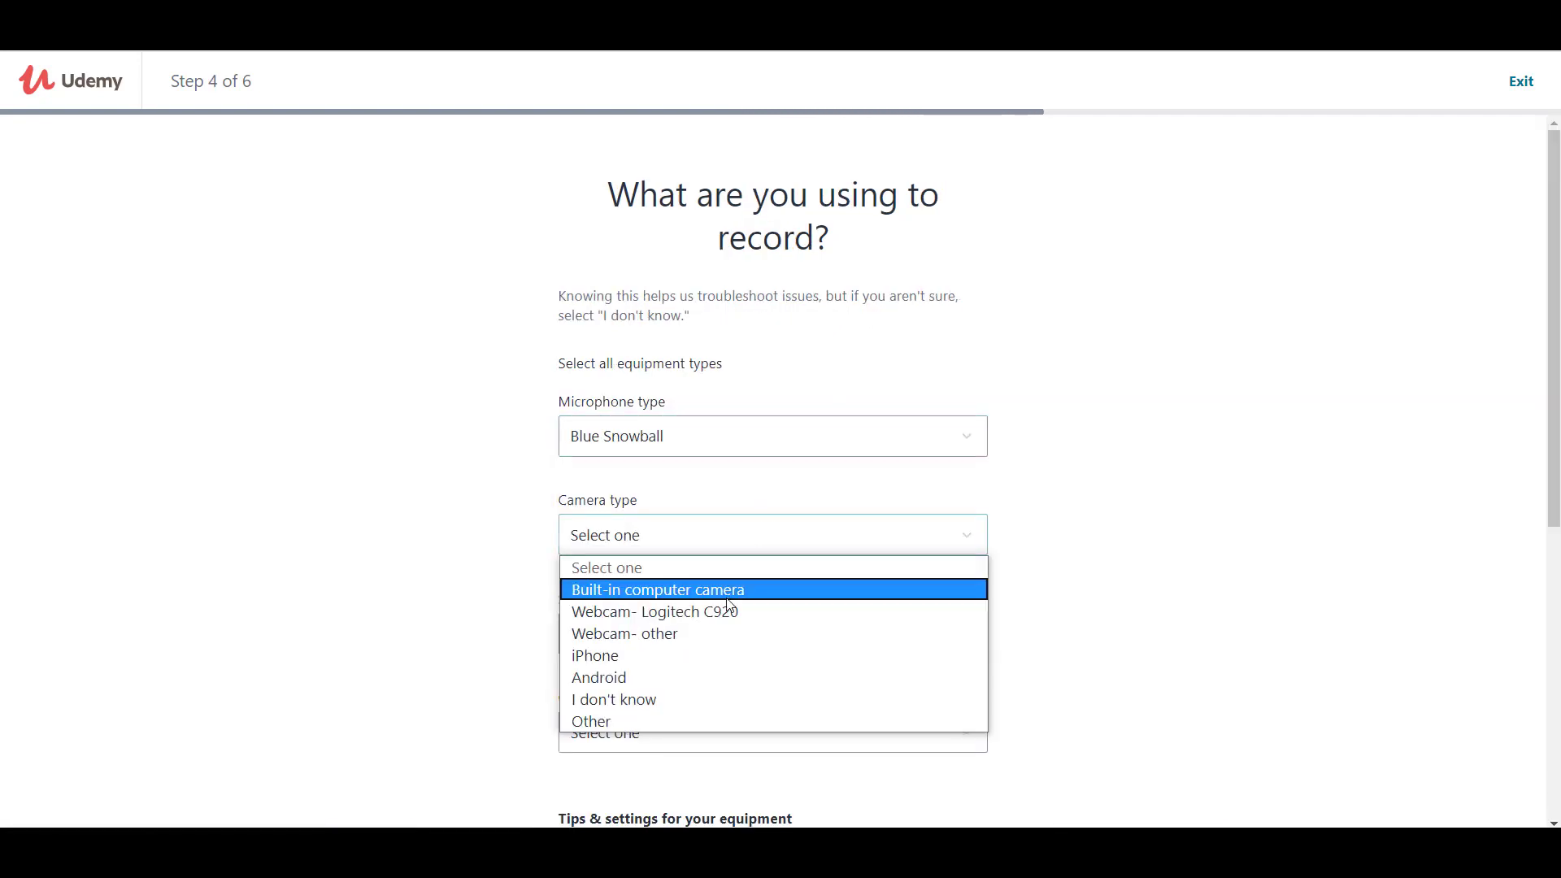
pyautogui.click(708, 590)
# - Choose Windows Movie Maker and Windows, then advance past filming advice to upload
pyautogui.click(707, 648)
pyautogui.press('Down')
pyautogui.press('Down')
pyautogui.press('Down')
pyautogui.press('Return')
pyautogui.click(660, 736)
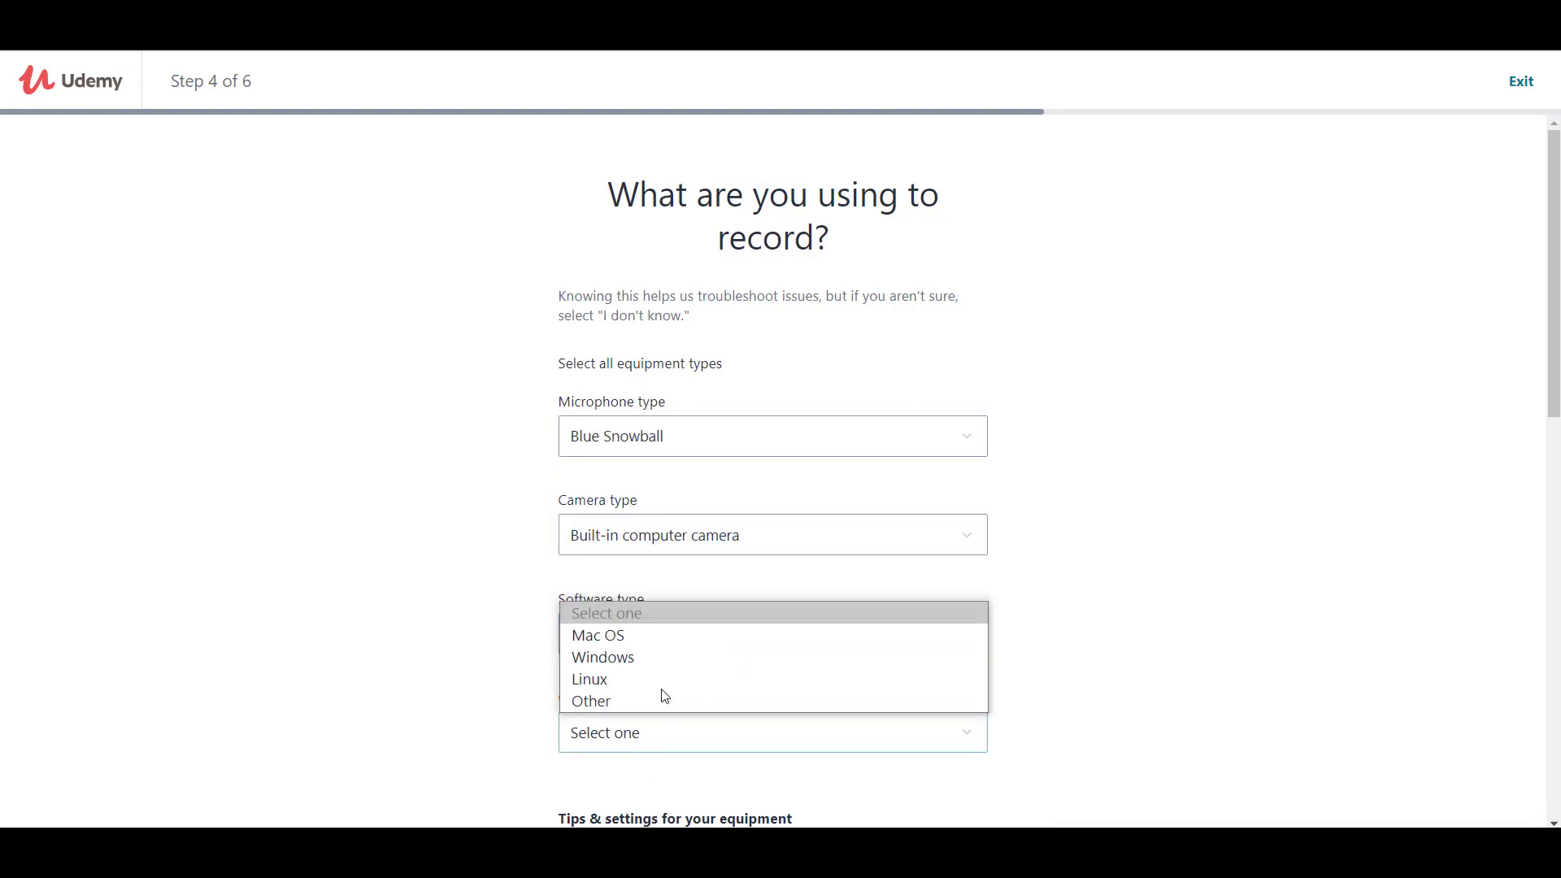
pyautogui.click(694, 658)
pyautogui.scroll(-5, 853, 666)
pyautogui.scroll(-5, 811, 665)
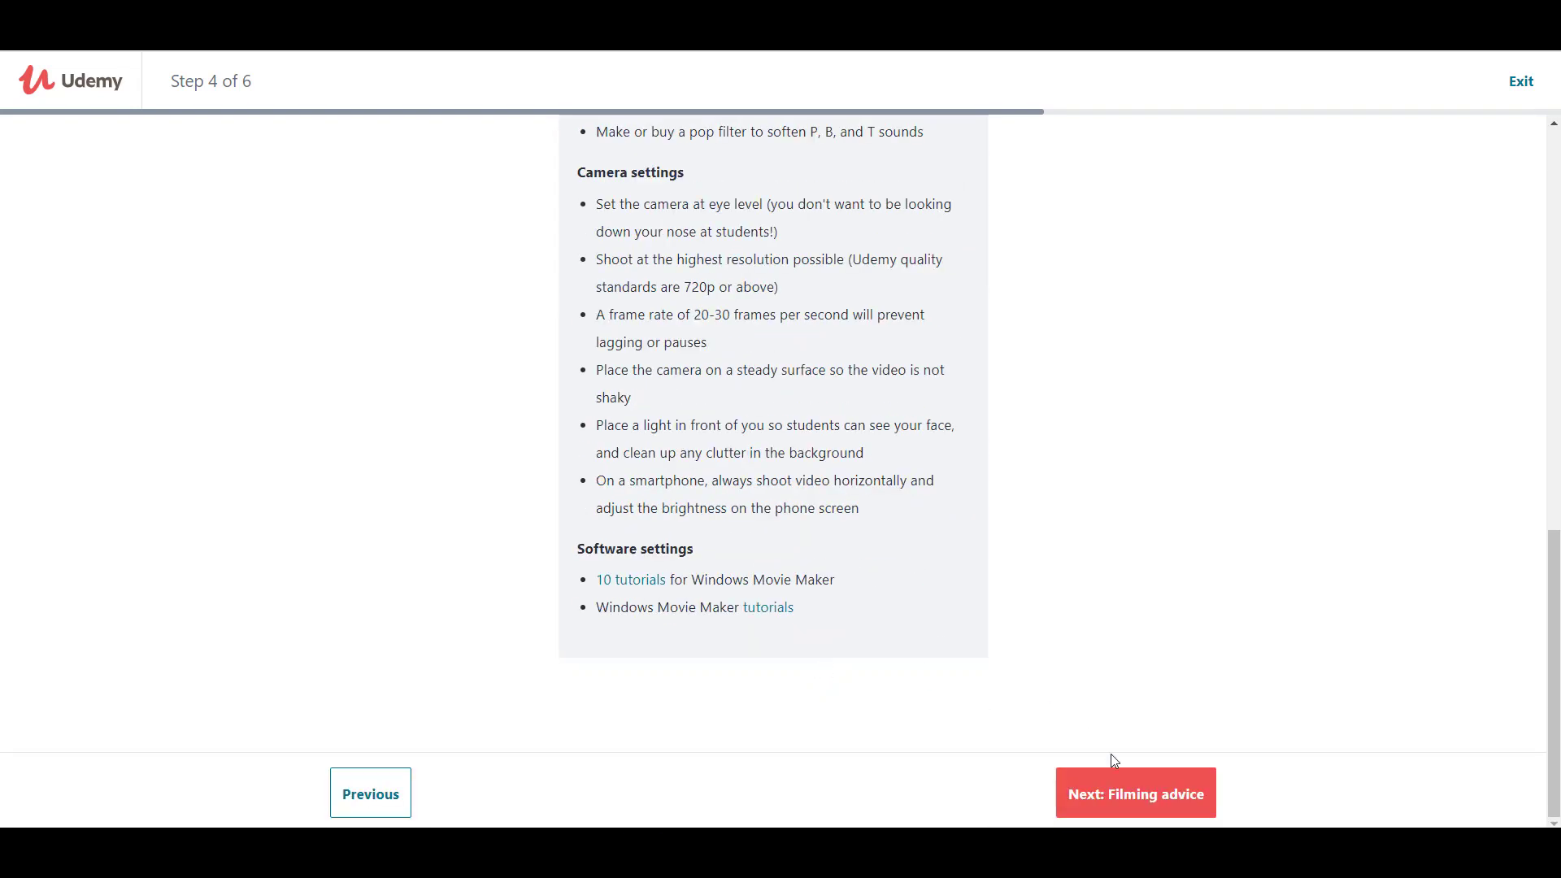
pyautogui.click(1125, 793)
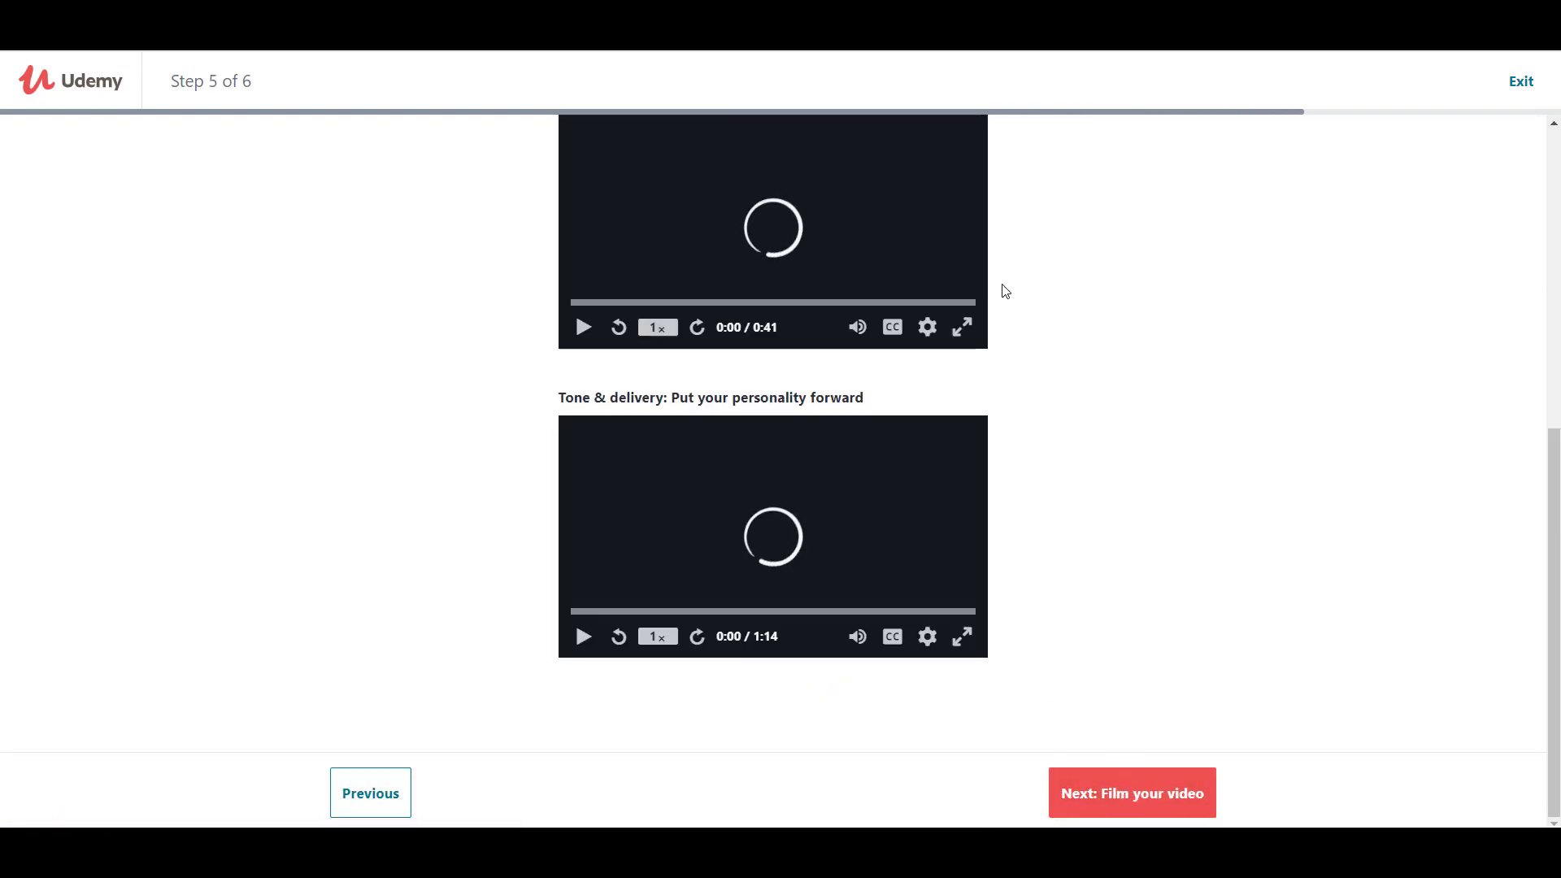
pyautogui.scroll(-10, 1155, 671)
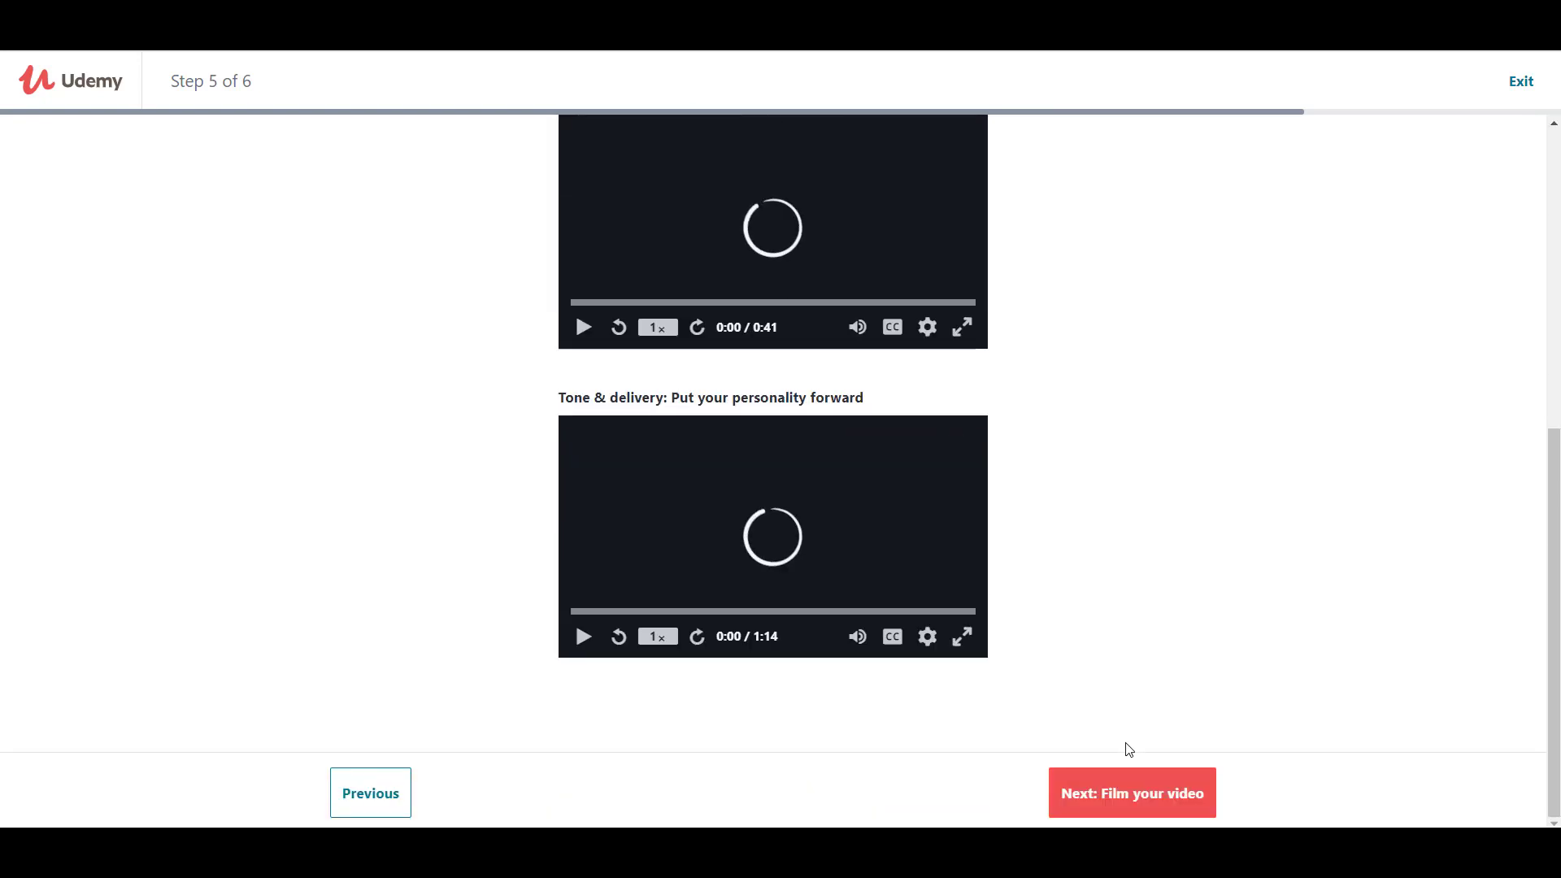
pyautogui.click(1140, 794)
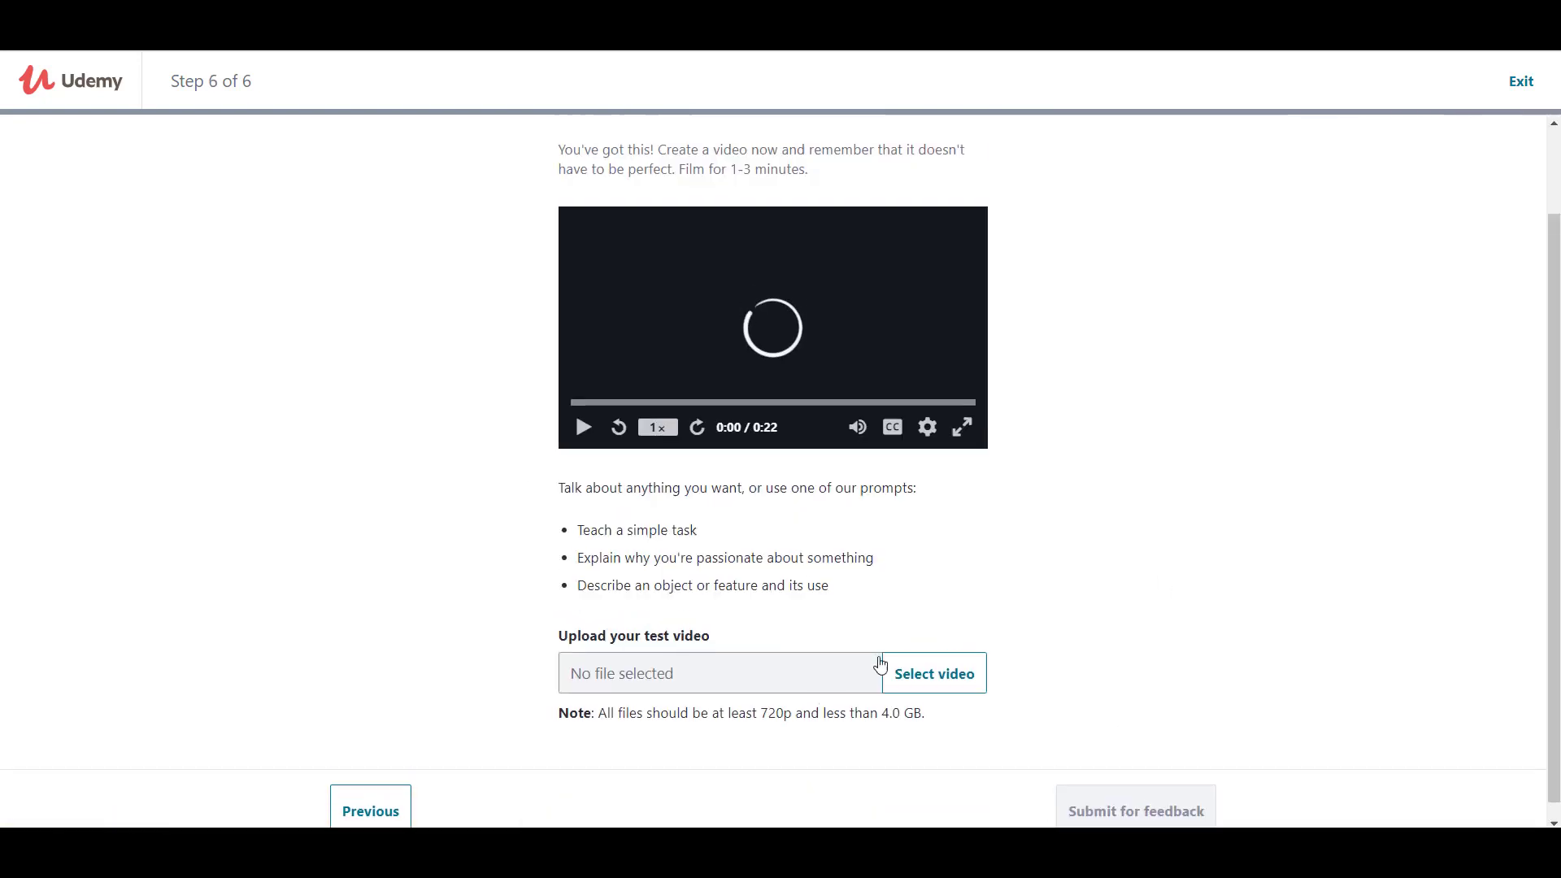
pyautogui.scroll(-1, 379, 520)
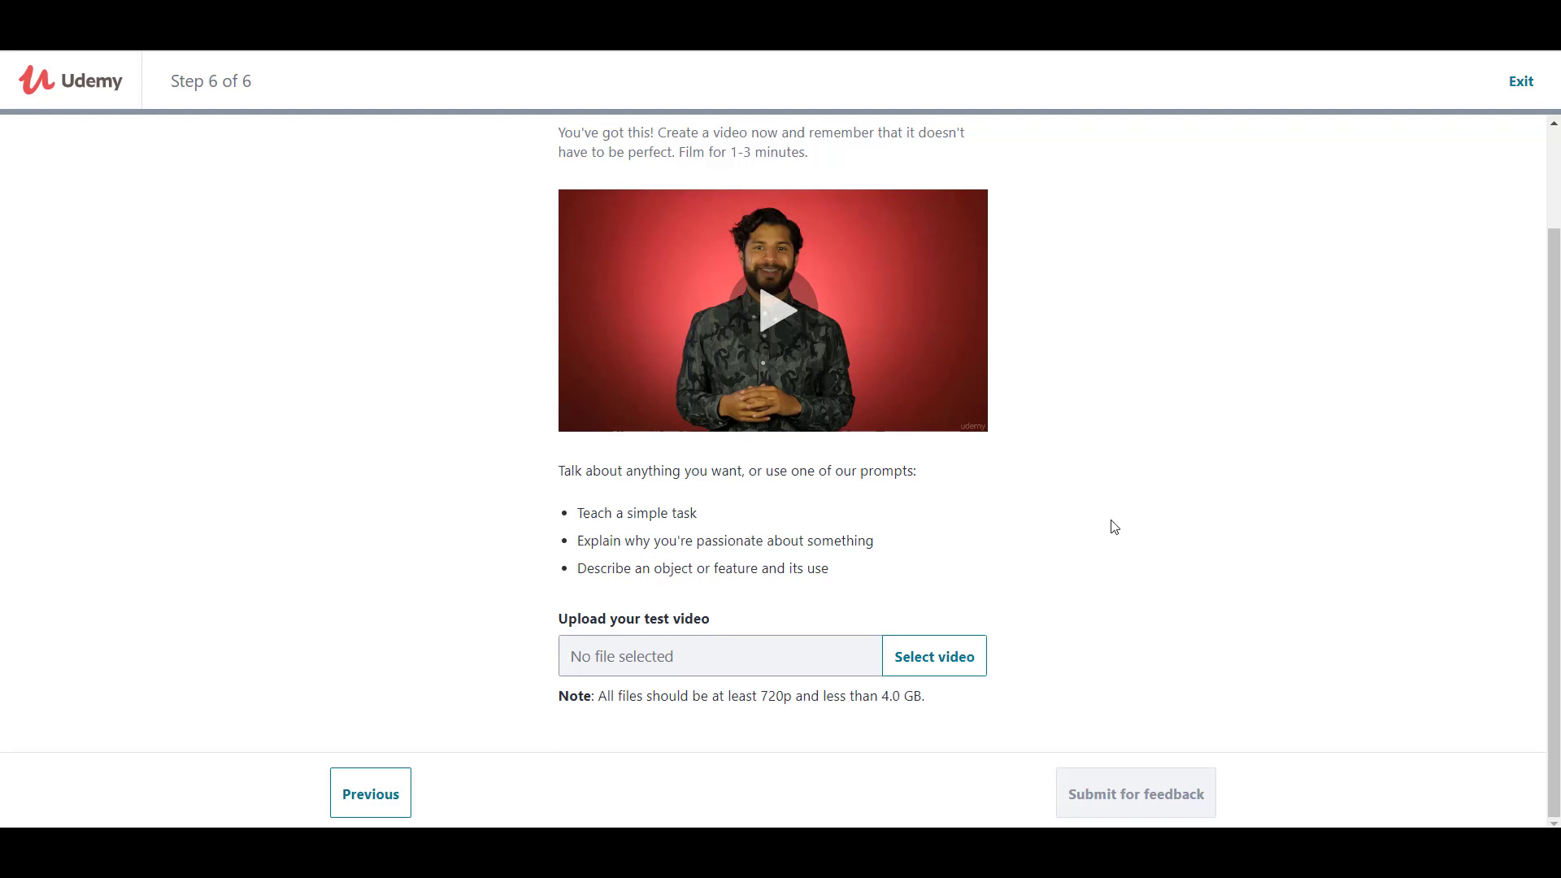
pyautogui.scroll(1, 1270, 521)
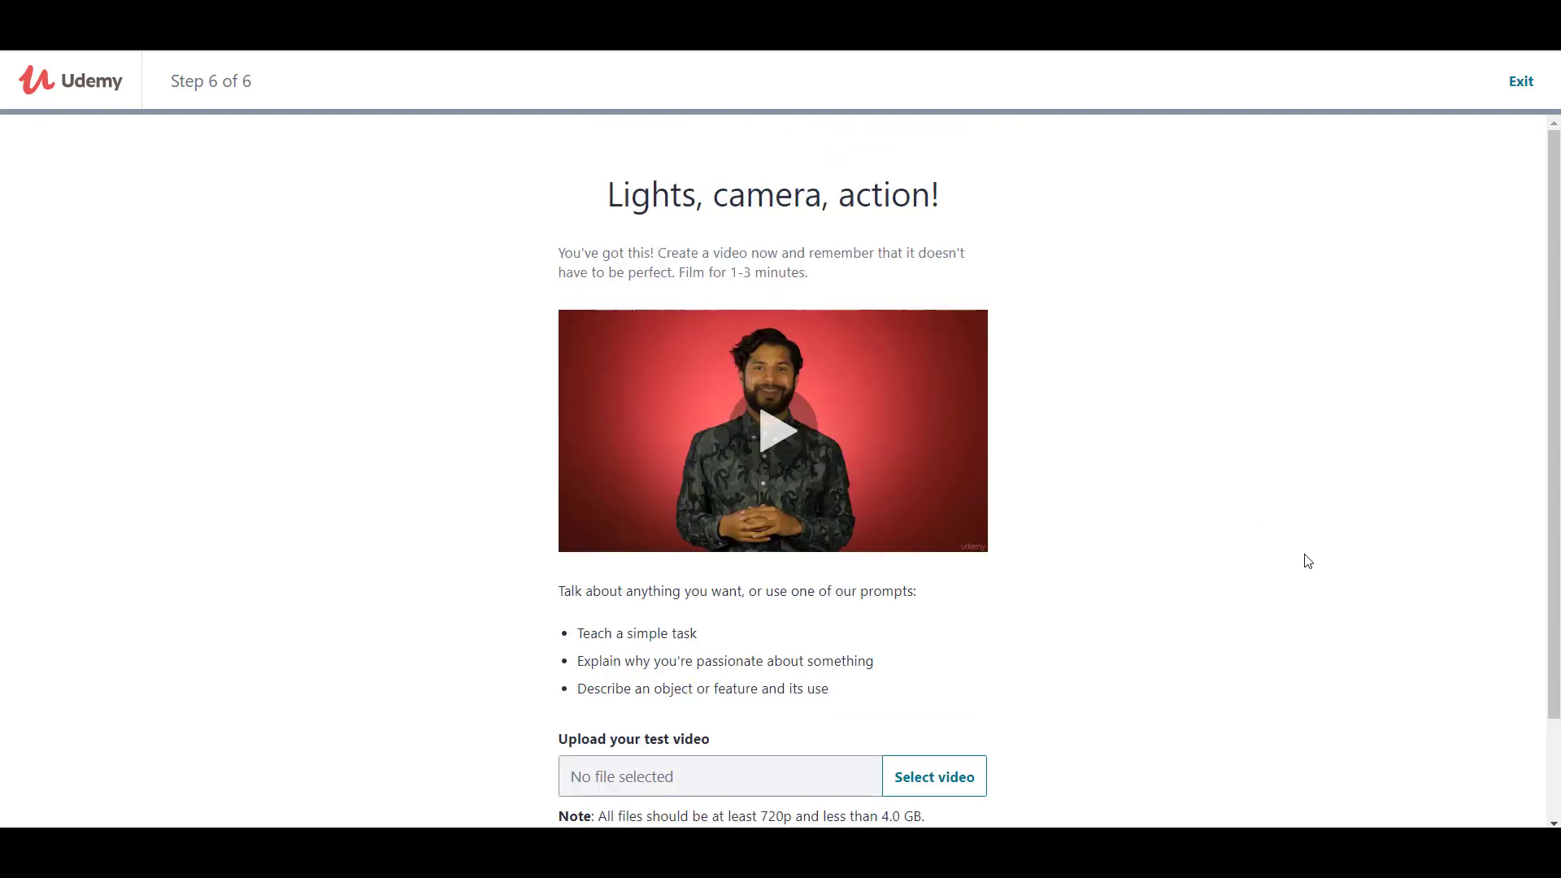
pyautogui.scroll(-1, 1306, 561)
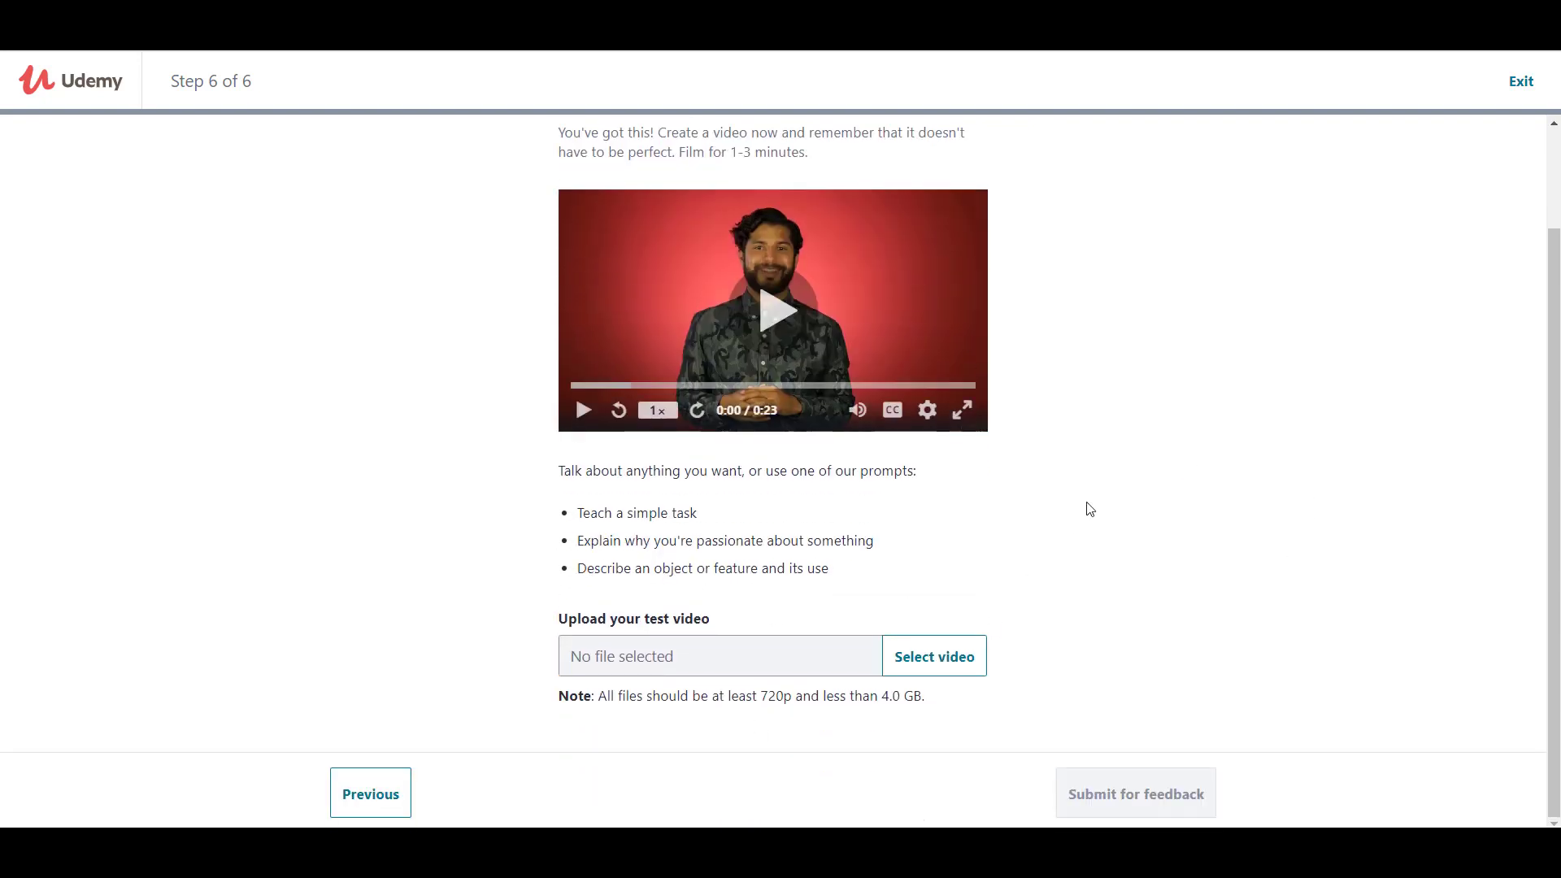
pyautogui.scroll(1, 1250, 571)
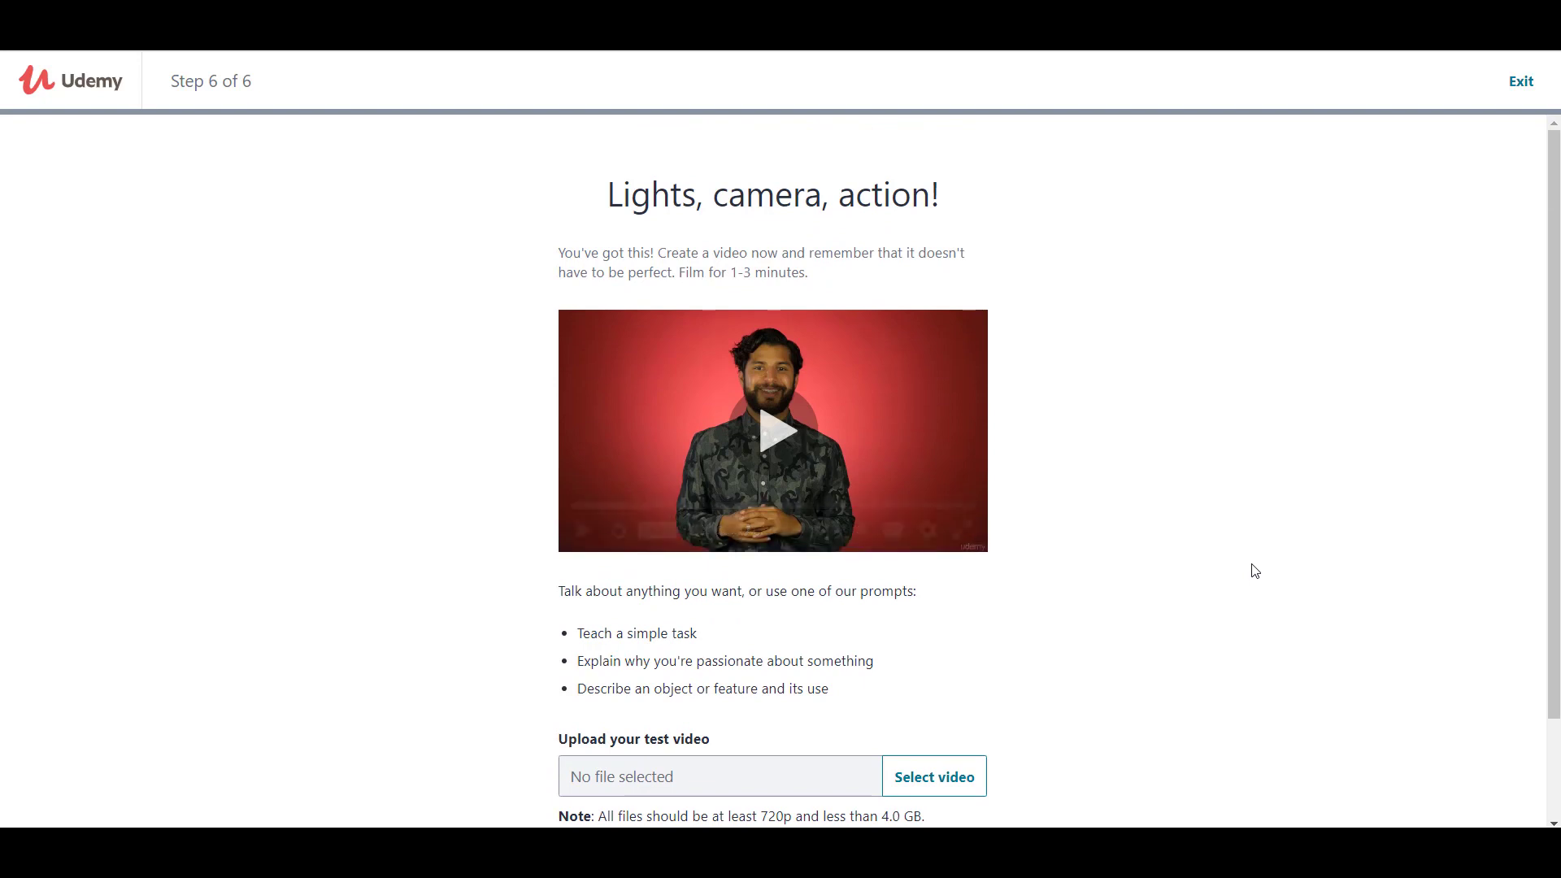
pyautogui.scroll(-1, 1281, 598)
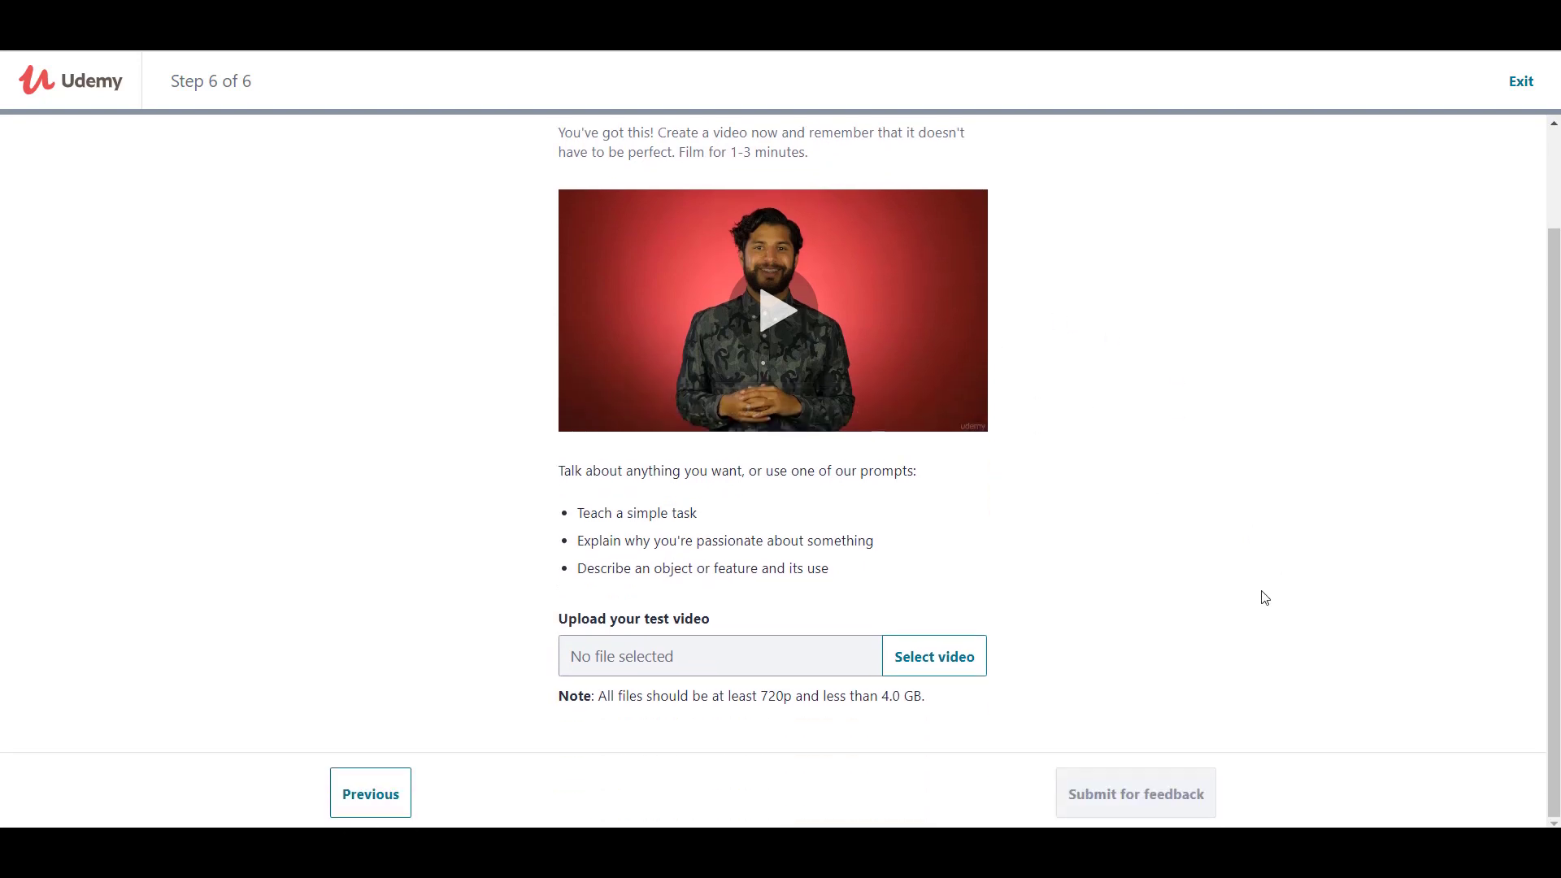